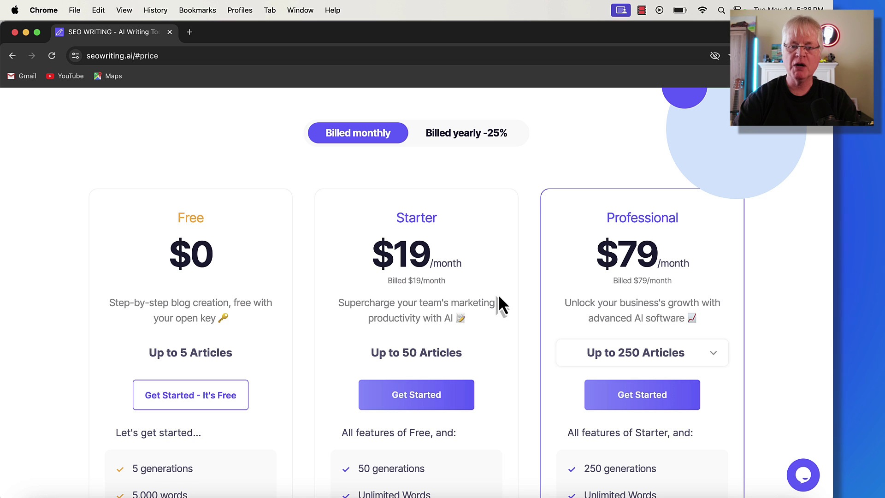
Step: Review the article limits and included features of the Free, Starter and Professional pricing plans
scroll(508, 318, "down", 3)
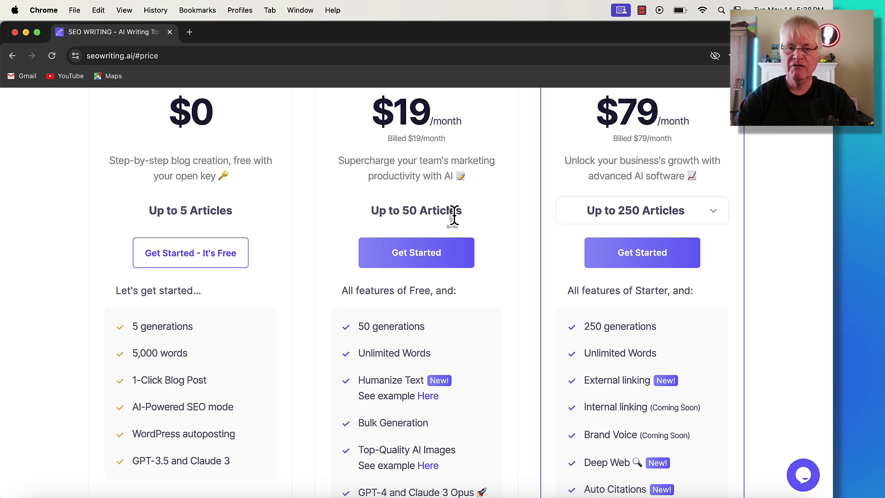
scroll(496, 347, "down", 3)
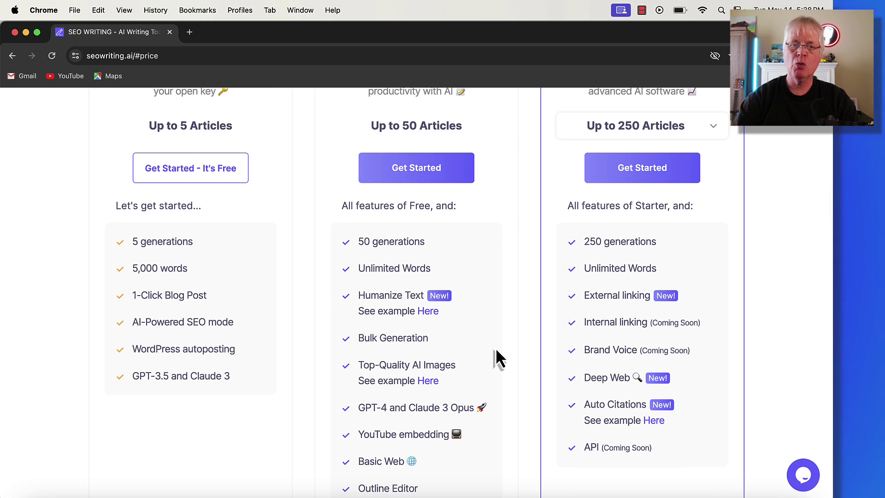
scroll(496, 350, "up", 4)
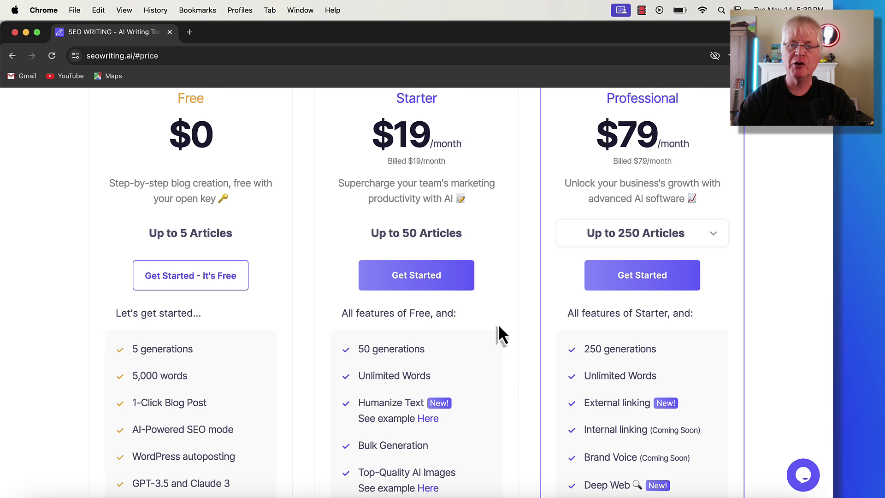
scroll(498, 325, "up", 2)
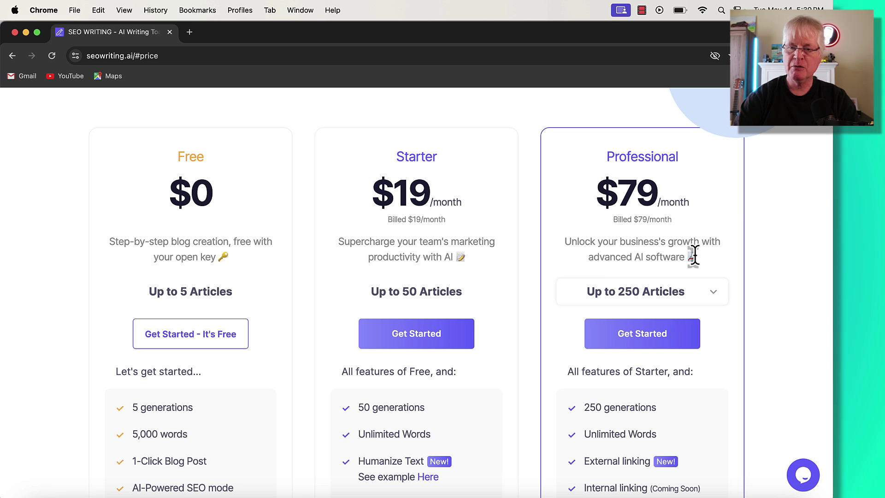
scroll(735, 361, "down", 4)
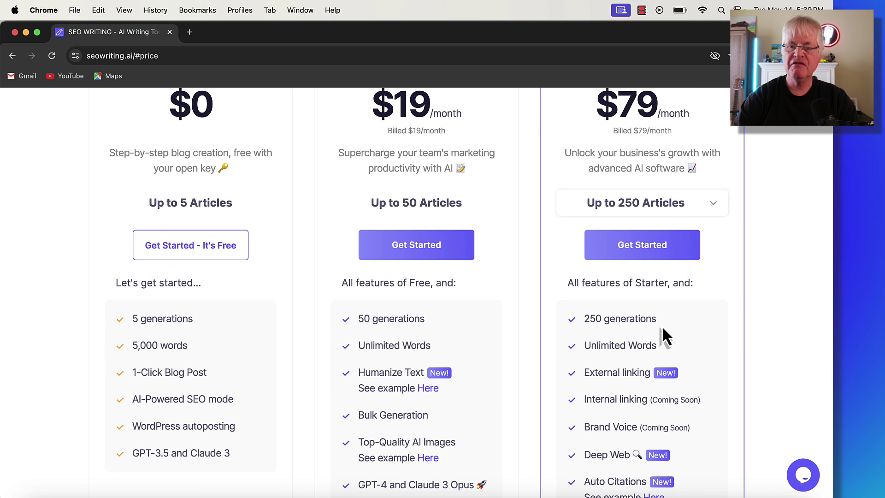
scroll(499, 361, "up", 4)
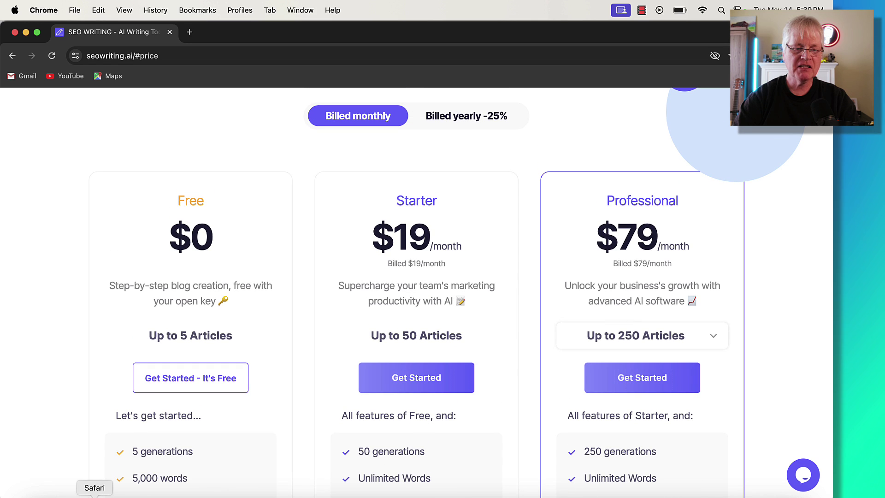
Step: Switch to Safari and copy the query "how do i make a solo podcast engaging" from the NeuronWriter content editor
left_click(95, 496)
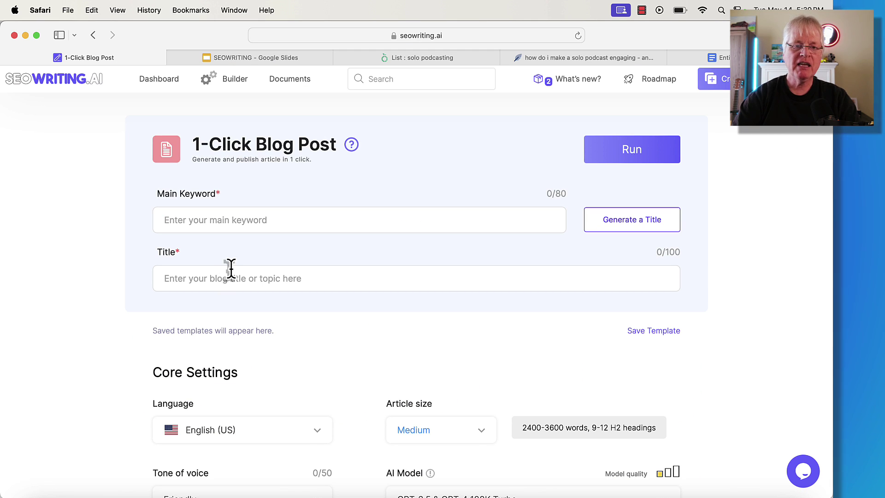
left_click(543, 57)
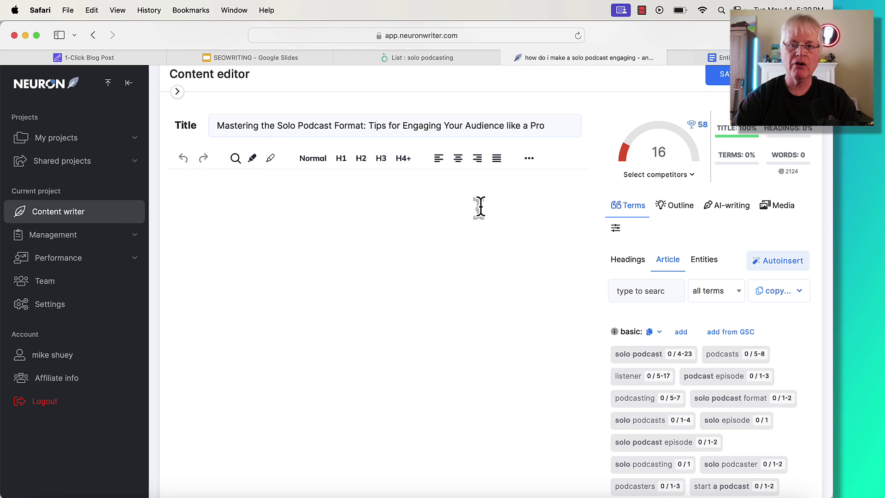
scroll(479, 207, "up", 3)
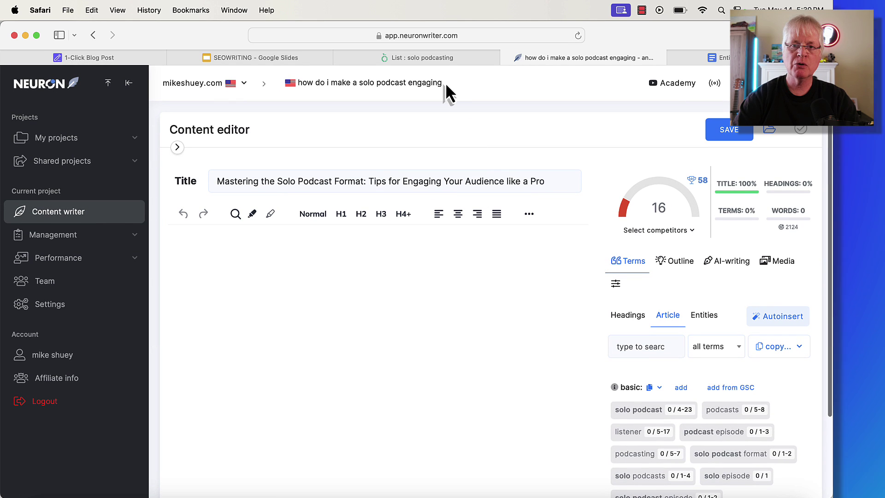
left_click_drag(444, 83, 297, 82)
key("super+c")
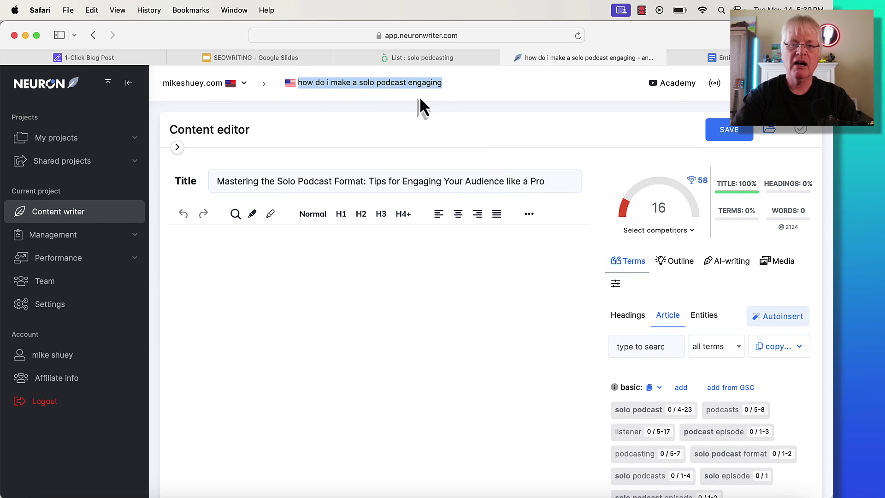
Step: Paste the copied query as the main keyword of the 1-Click Blog Post and generate a title from it
left_click(141, 57)
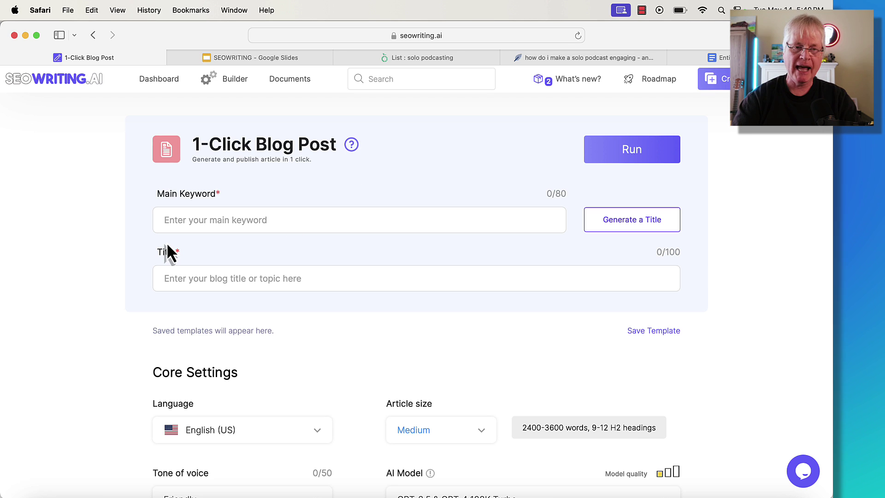
left_click(215, 225)
key("super+v")
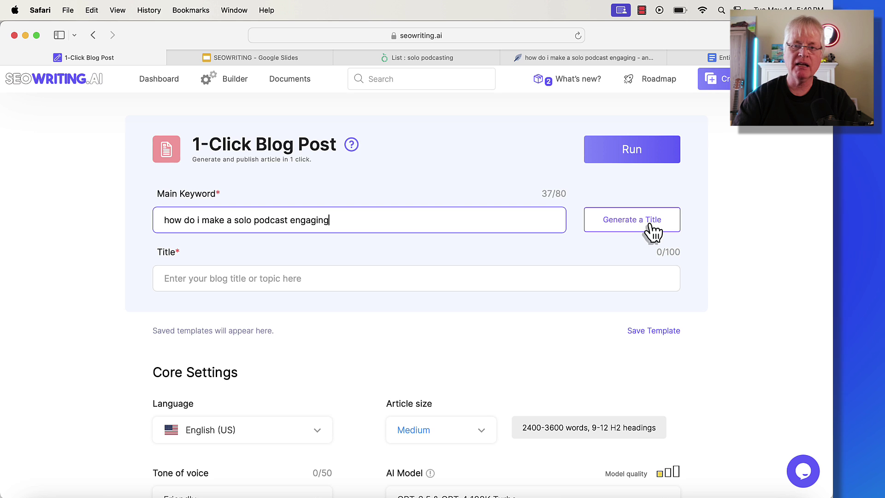
left_click(629, 226)
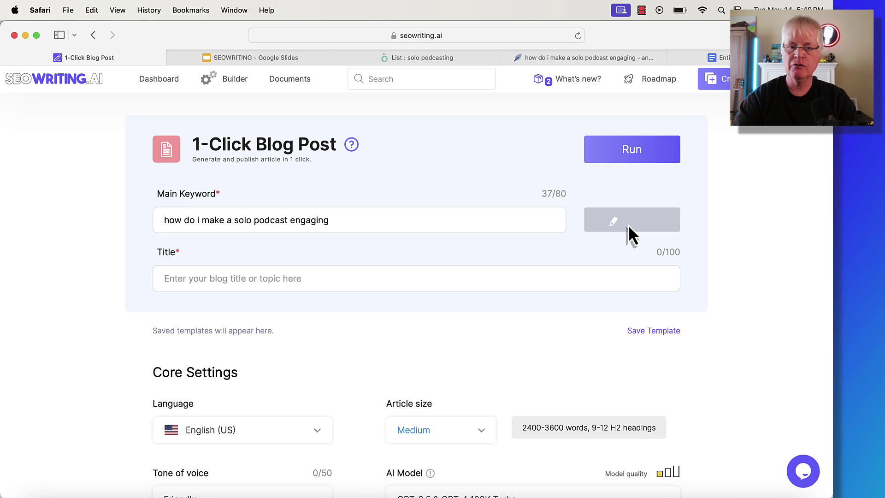
Step: In the core settings, set the point of view to first person singular and the target country to United States
scroll(511, 323, "down", 3)
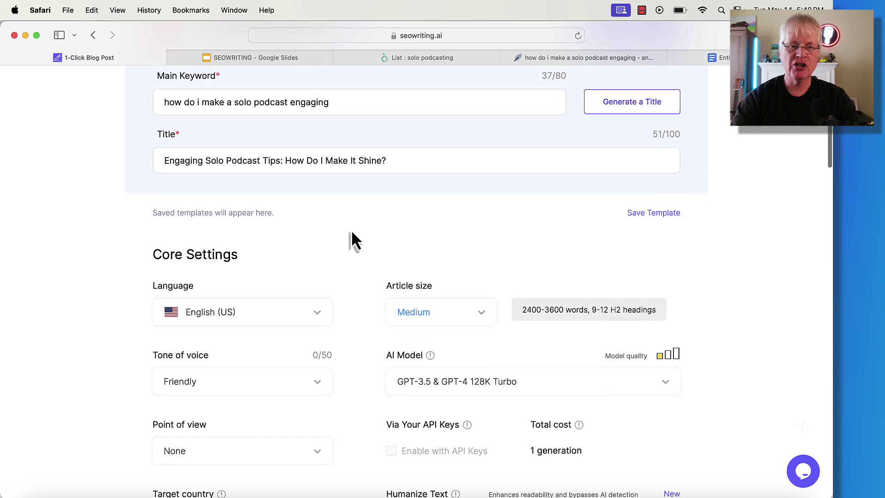
scroll(352, 232, "down", 3)
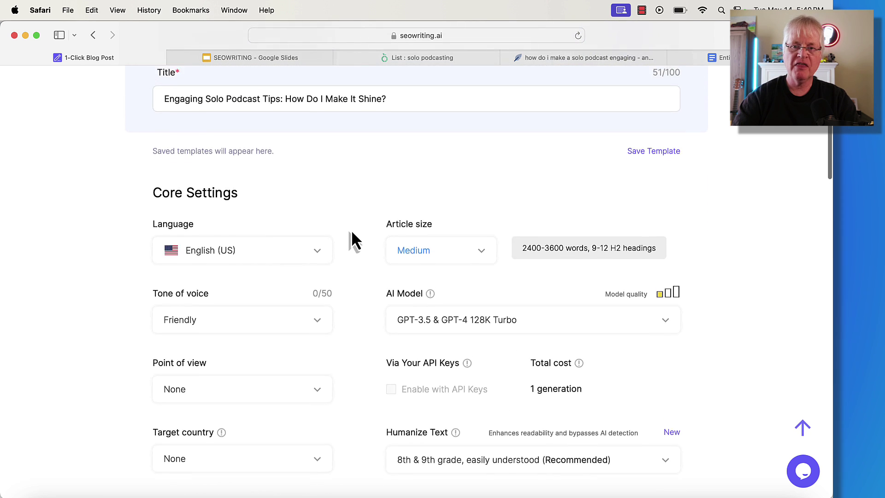
scroll(352, 229, "up", 2)
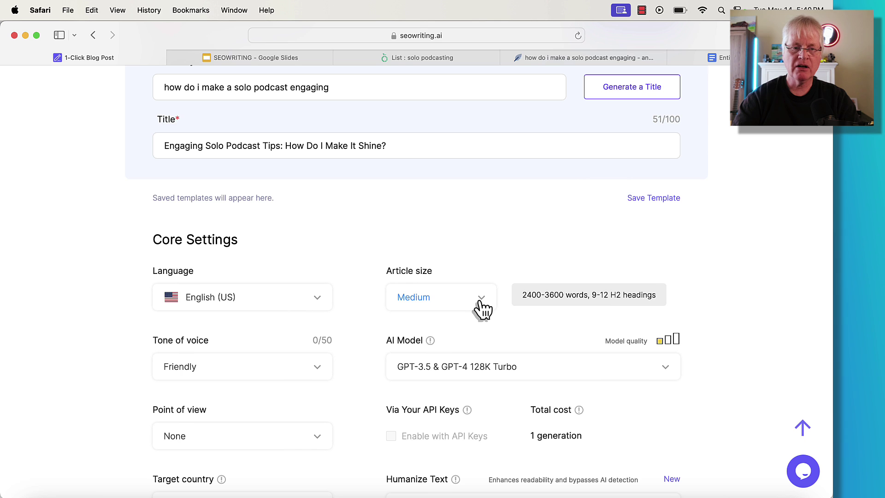
scroll(414, 322, "down", 6)
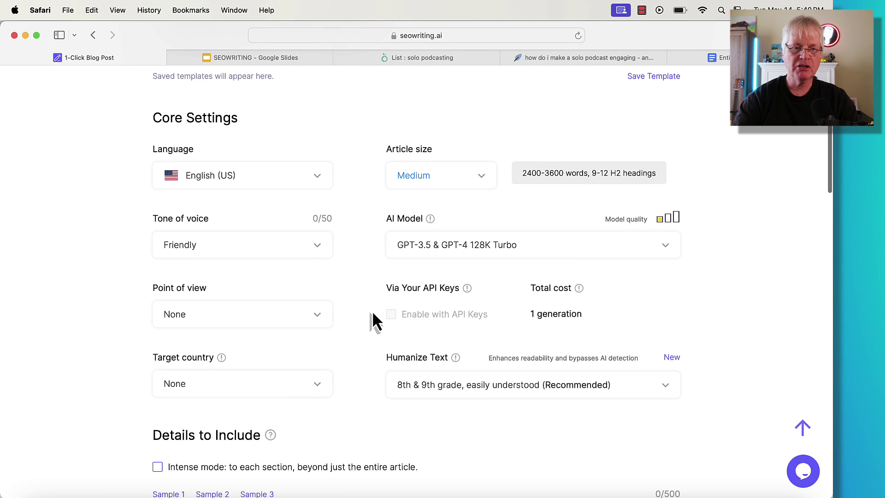
scroll(371, 325, "down", 3)
left_click(319, 261)
left_click(260, 325)
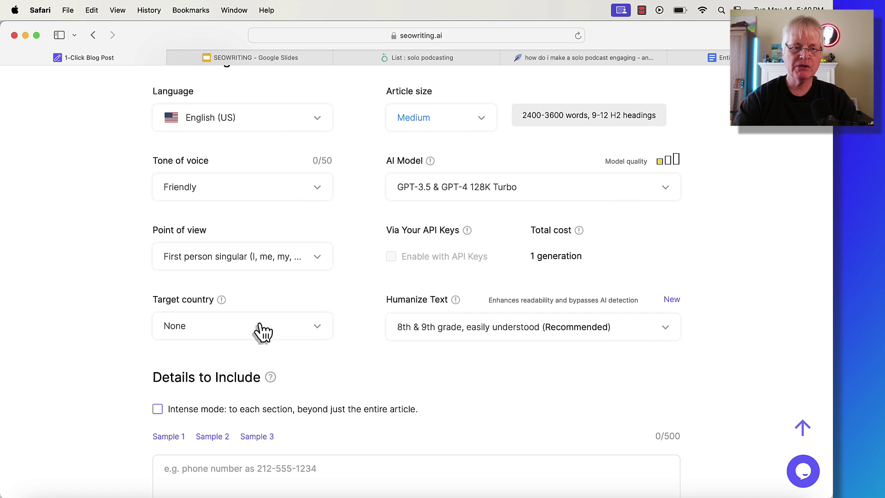
left_click(316, 328)
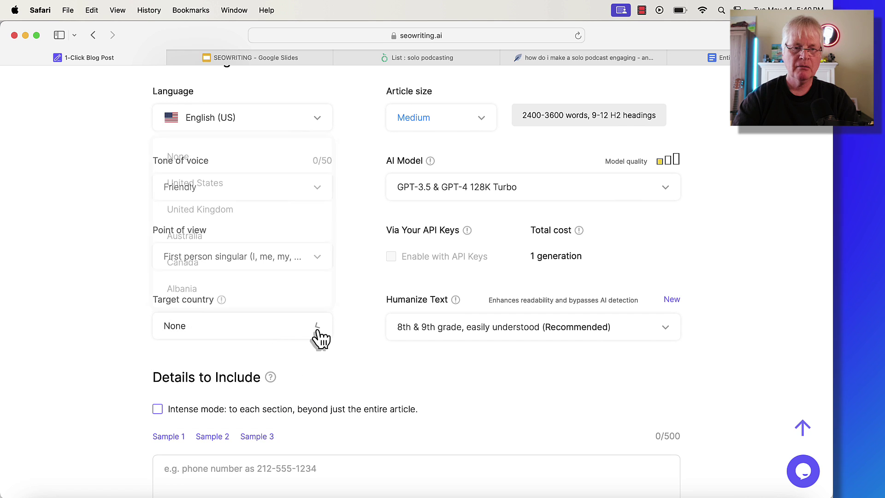
left_click(291, 184)
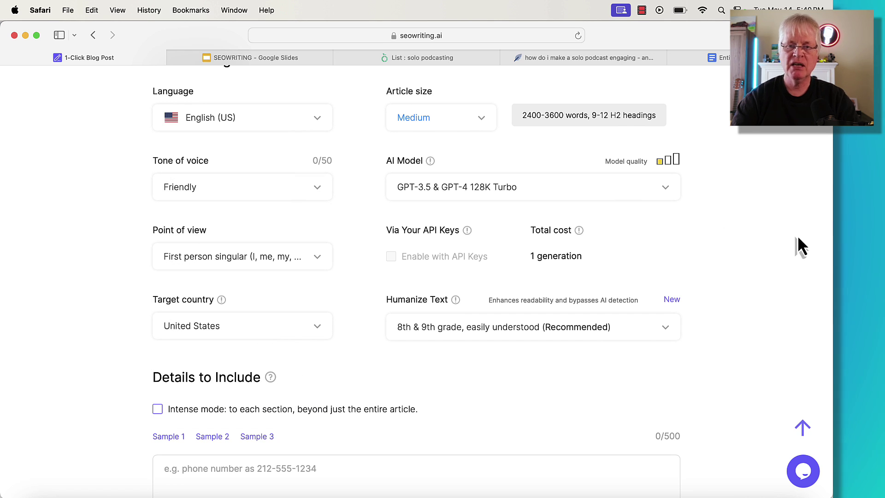
Step: Compare the per-article model costs in the SEOWRITING slide and set the blog post's AI model to GPT-4o Last Model
scroll(796, 239, "up", 3)
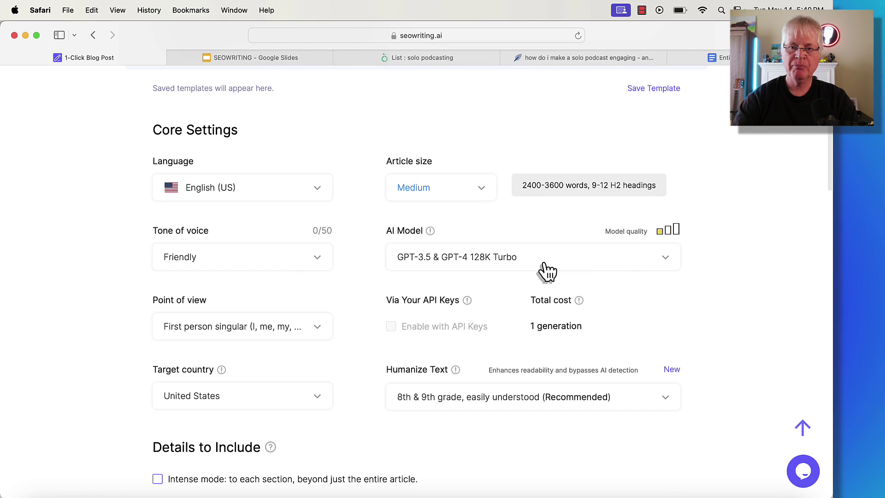
left_click(669, 263)
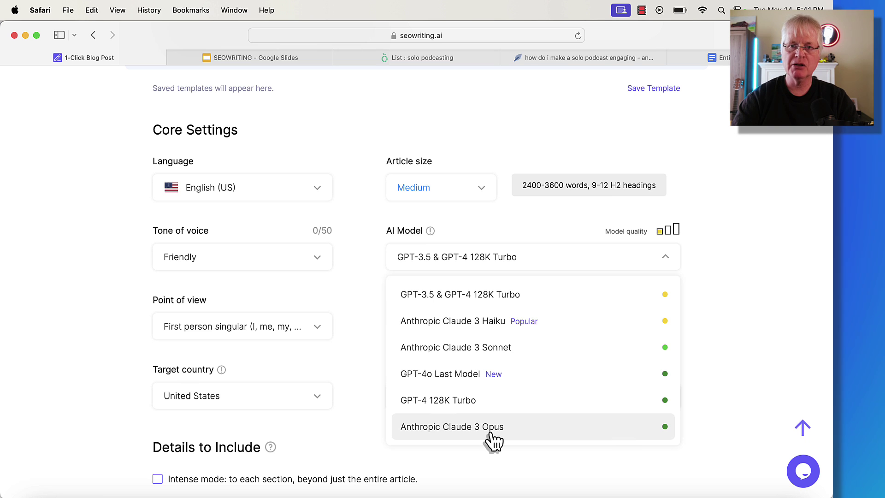
key("ctrl+Tab")
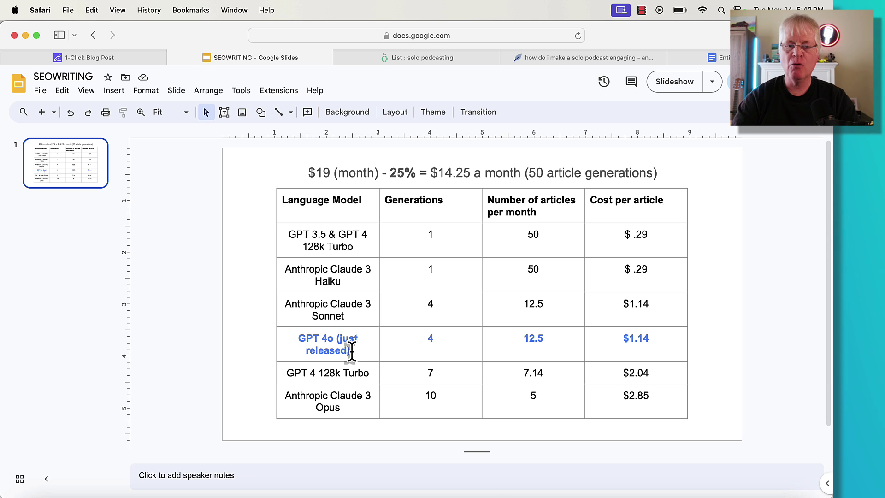
double_click(431, 347)
type("4")
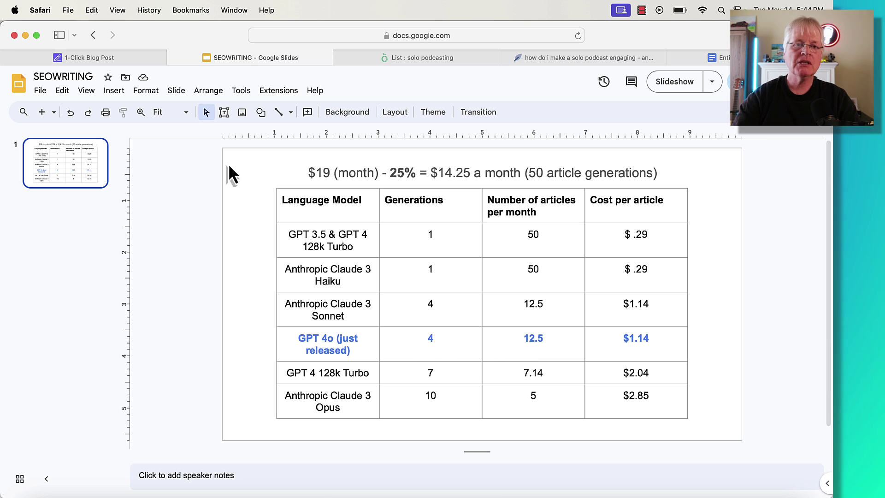
left_click(145, 59)
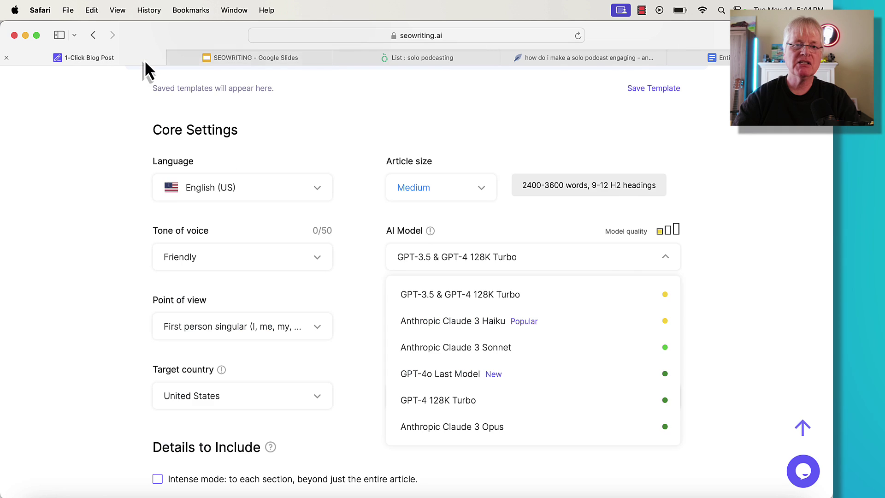
left_click(473, 385)
Step: Choose "8th & 9th grade, easily understood (Recommended)" as the Humanize Text level
scroll(574, 454, "down", 3)
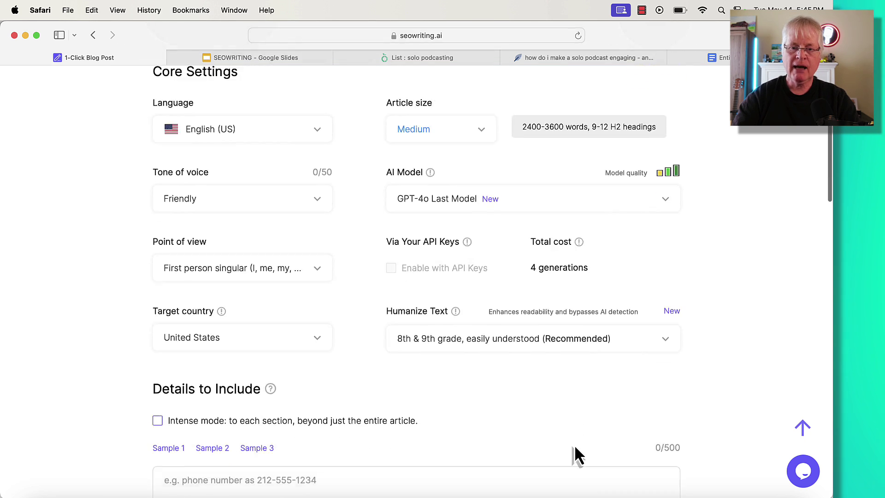
left_click(665, 332)
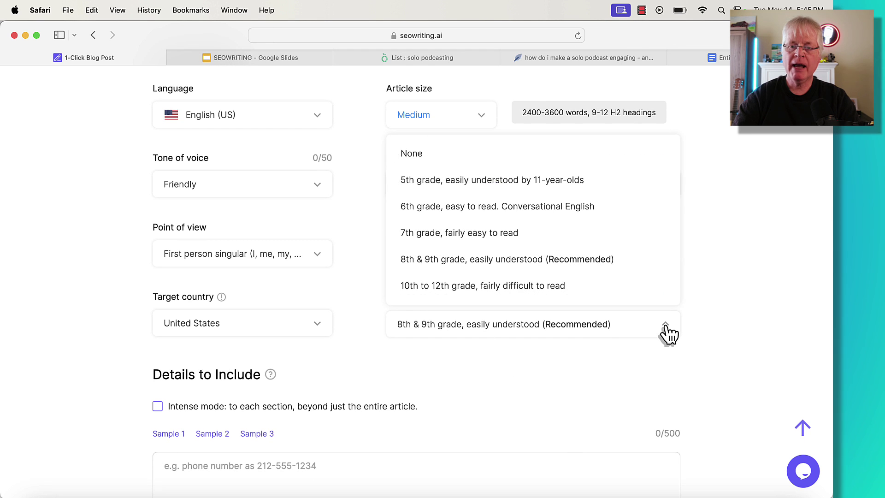
left_click(468, 263)
Step: Enable AI images in the Media Hub and set the image style to "professional color illustration"
scroll(483, 371, "down", 5)
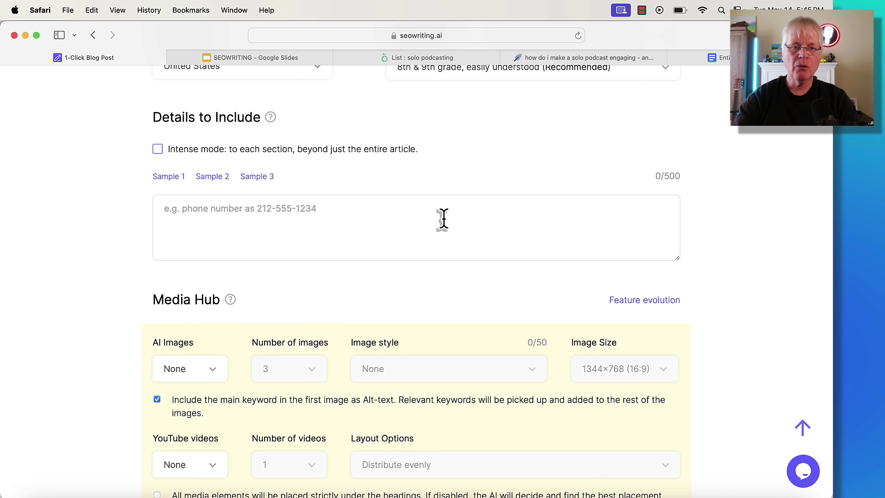
scroll(443, 219, "down", 2)
scroll(442, 219, "down", 4)
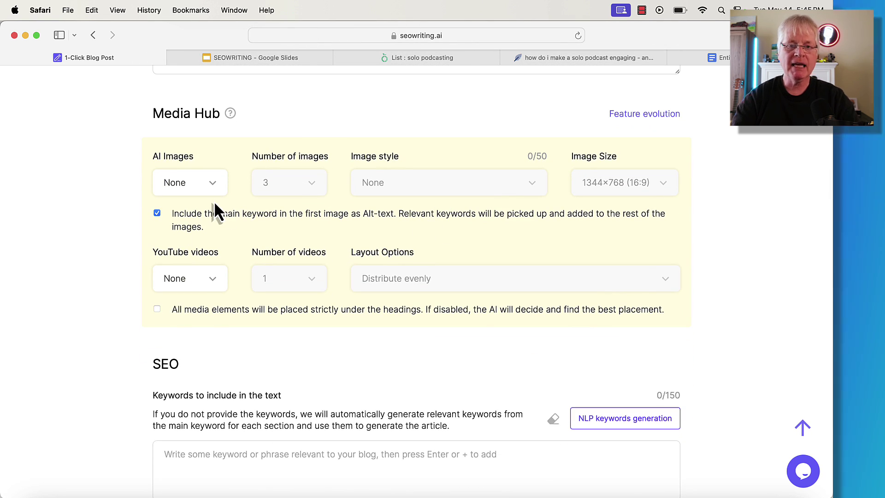
left_click(190, 182)
left_click(203, 258)
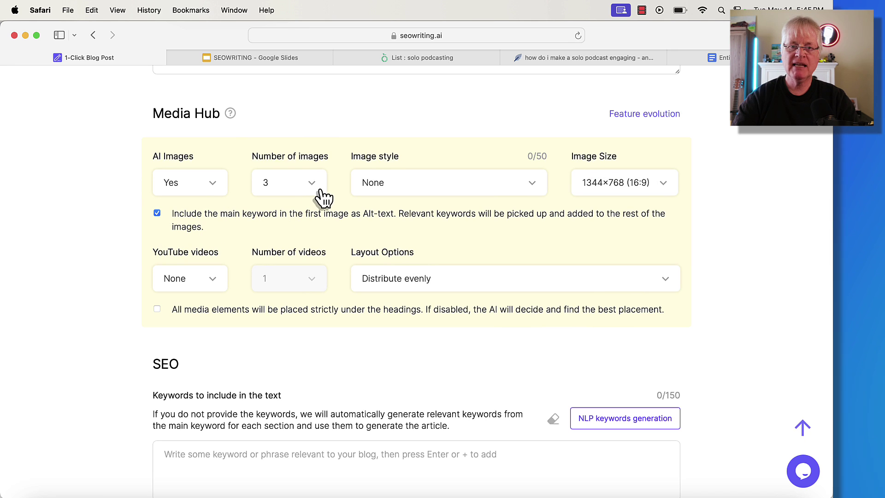
left_click(535, 186)
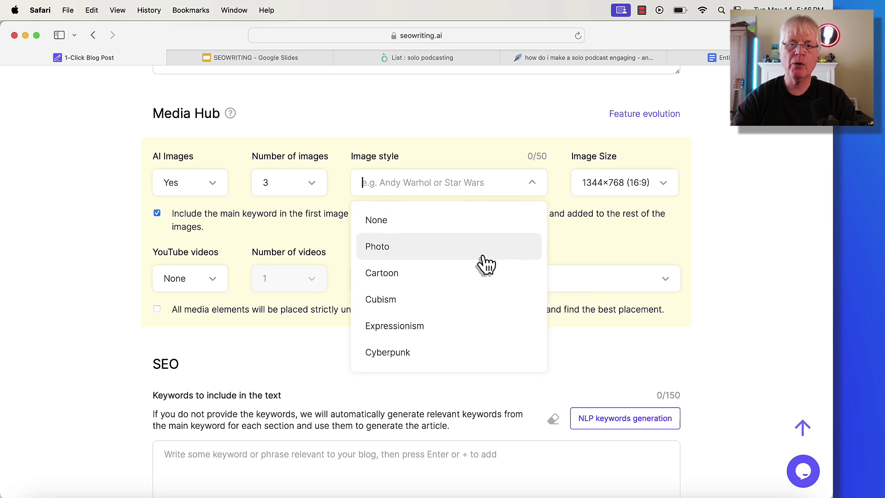
type("professional color illustration")
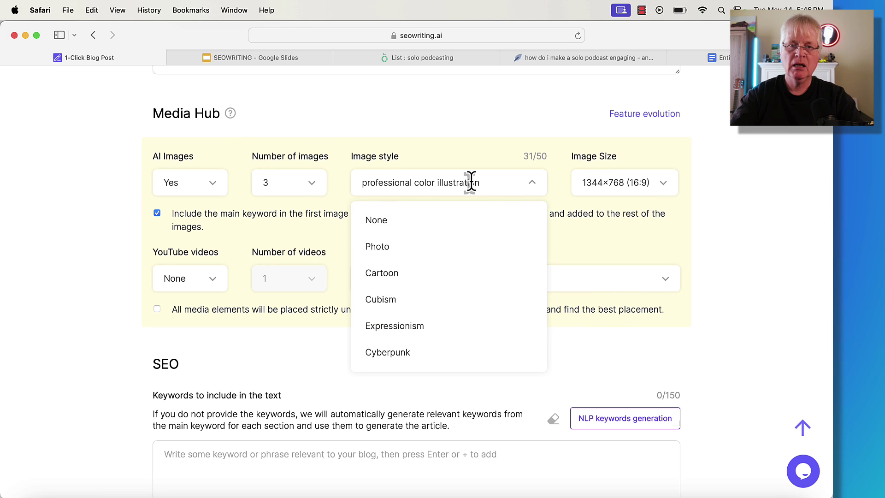
left_click(473, 187)
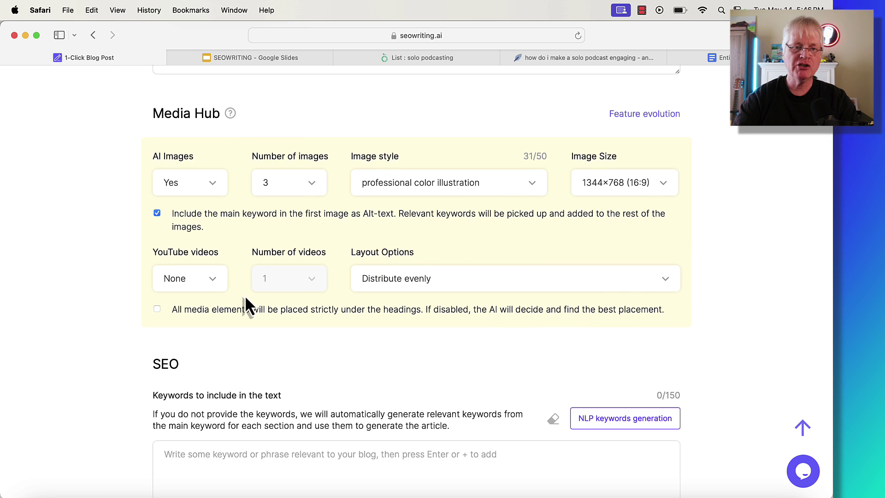
Step: Enable YouTube videos in the Media Hub and set the number of videos to 2
left_click(216, 292)
left_click(198, 346)
left_click(315, 285)
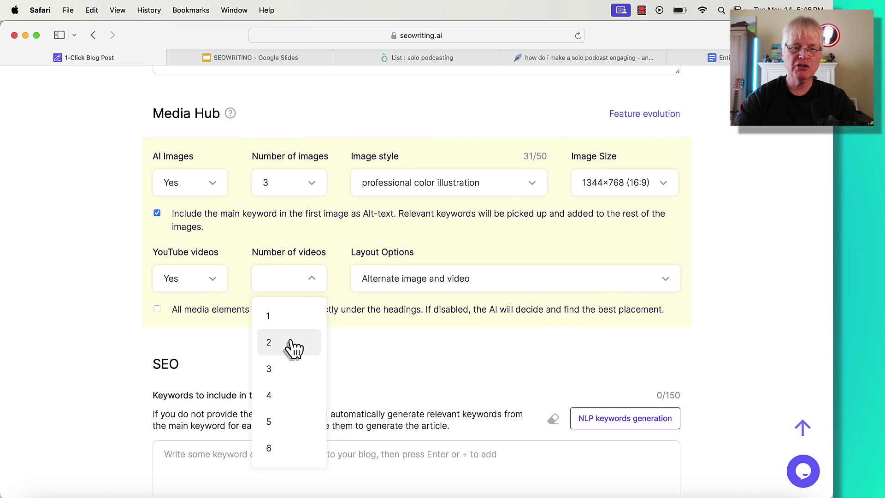
left_click(294, 344)
scroll(477, 333, "down", 5)
scroll(477, 334, "down", 3)
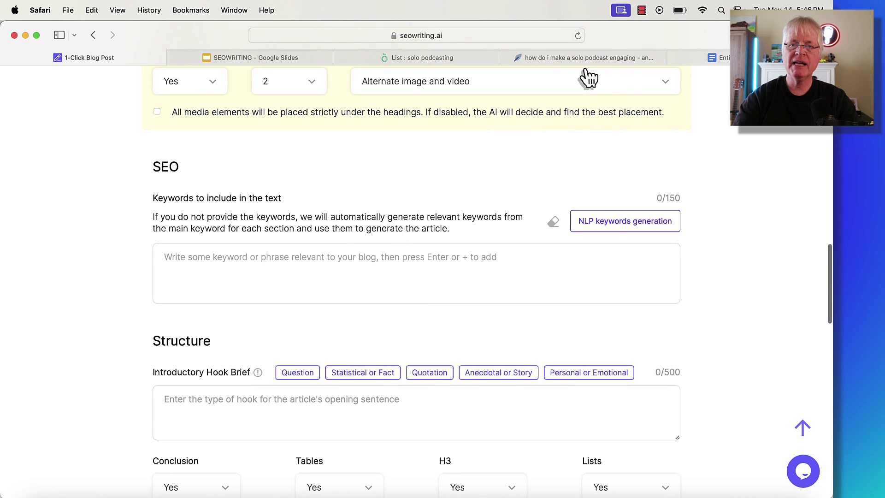
Step: Switch to NeuronWriter and examine the entities and the basic article terms for "how do i make a solo podcast engaging"
left_click(583, 60)
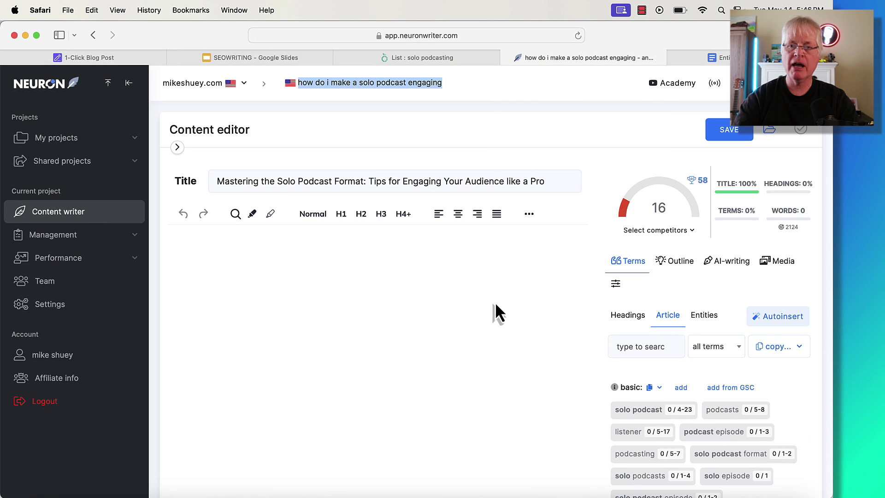
left_click(707, 318)
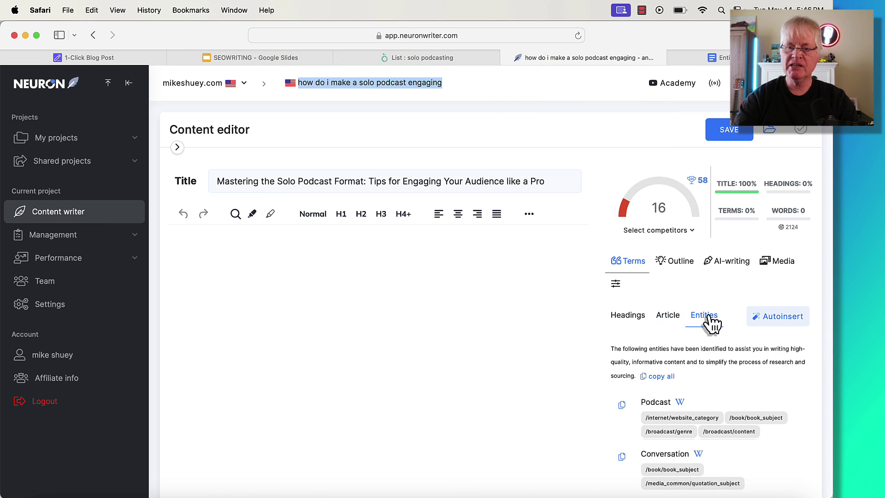
left_click(672, 323)
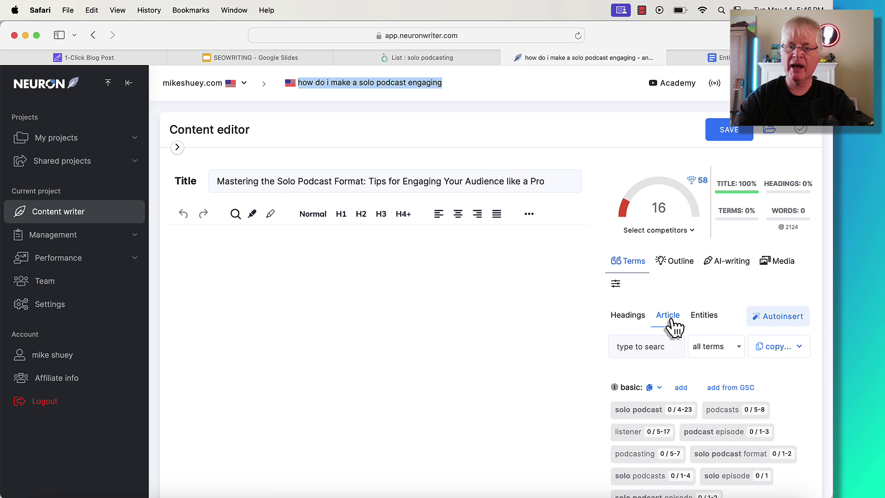
scroll(691, 396, "down", 5)
scroll(692, 415, "up", 2)
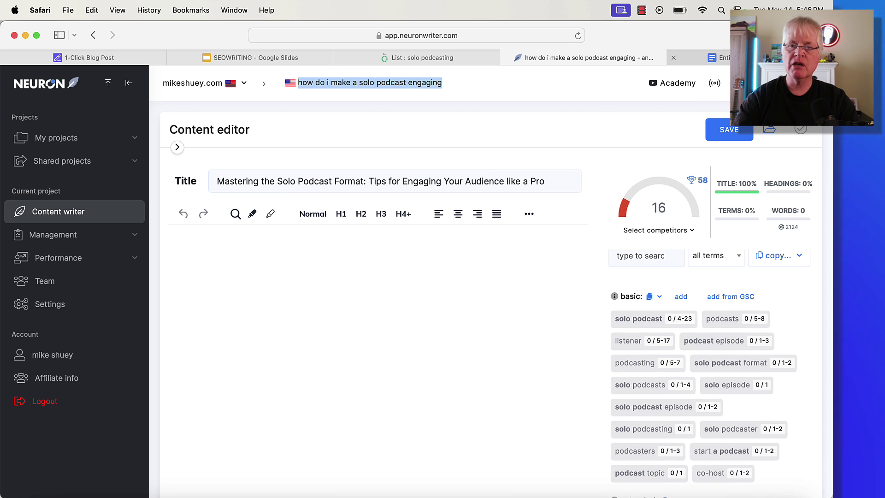
Step: Copy the Entities list, Podcast through Spotify, from the Entity SEO Google Doc into the blog post's keywords to include
left_click(747, 57)
scroll(354, 366, "down", 2)
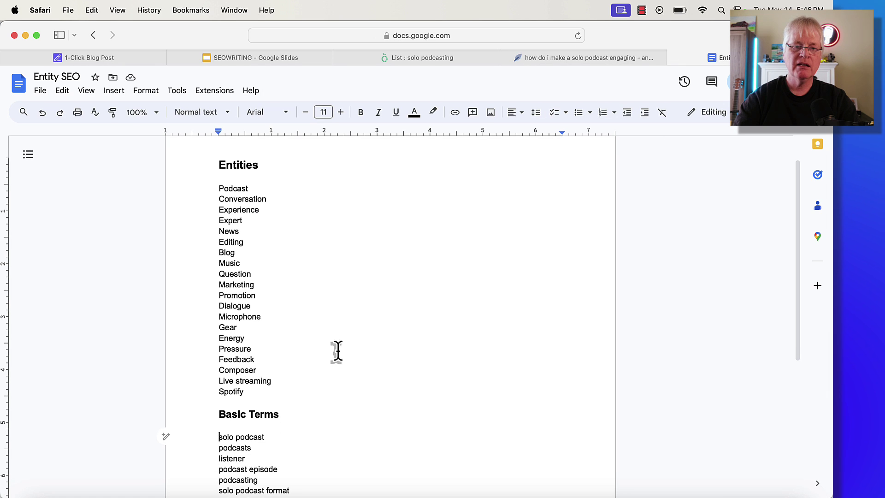
left_click_drag(218, 188, 342, 392)
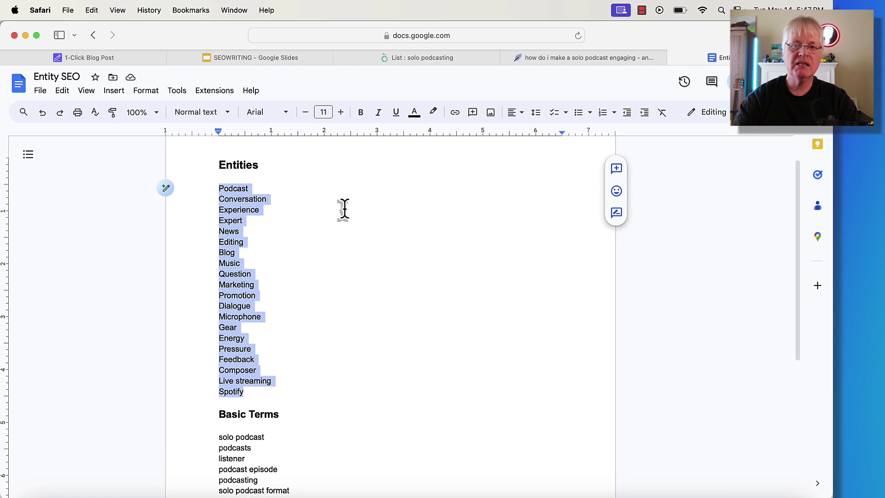
left_click(90, 57)
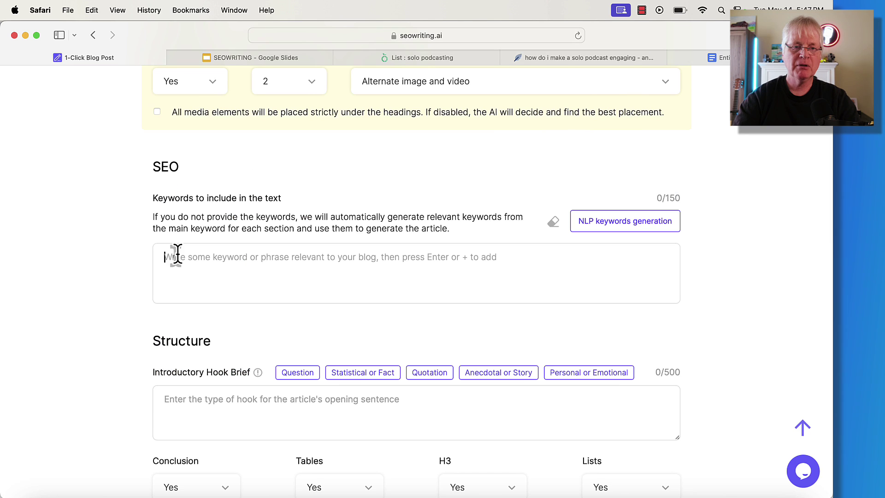
left_click(177, 255)
type("podcast conversation experience expert news editing blog music question marketing promotion dialogue microphone gear energy pressure feedback composer live streaming spotify")
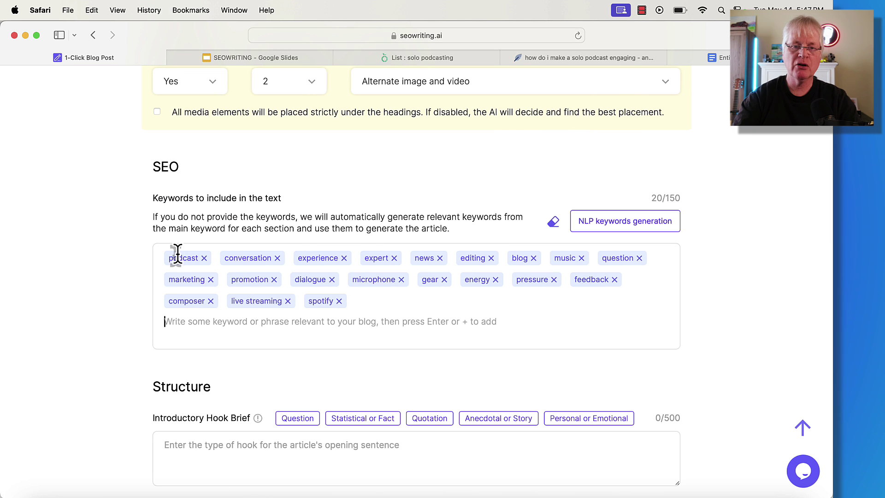
Step: Add the Basic Terms list, solo podcast through co-host, from the Entity SEO document to the blog post's keywords
left_click(719, 57)
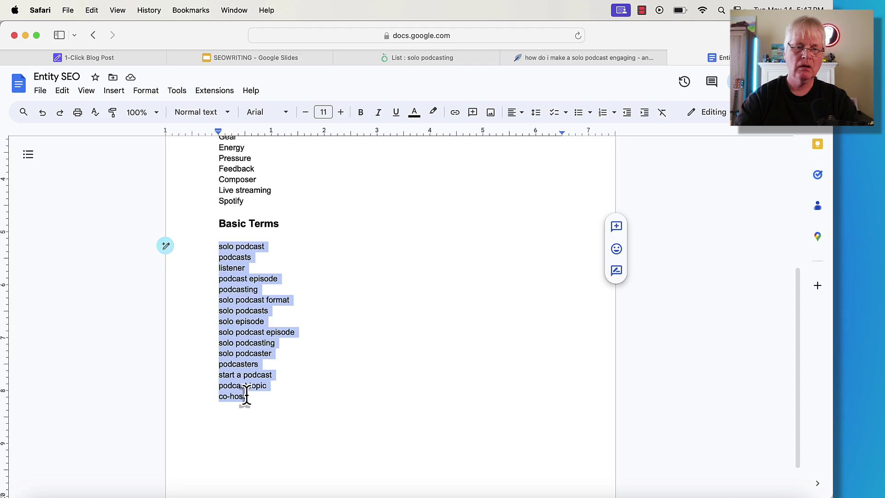
key("super+c")
key("super+1")
key("super+v")
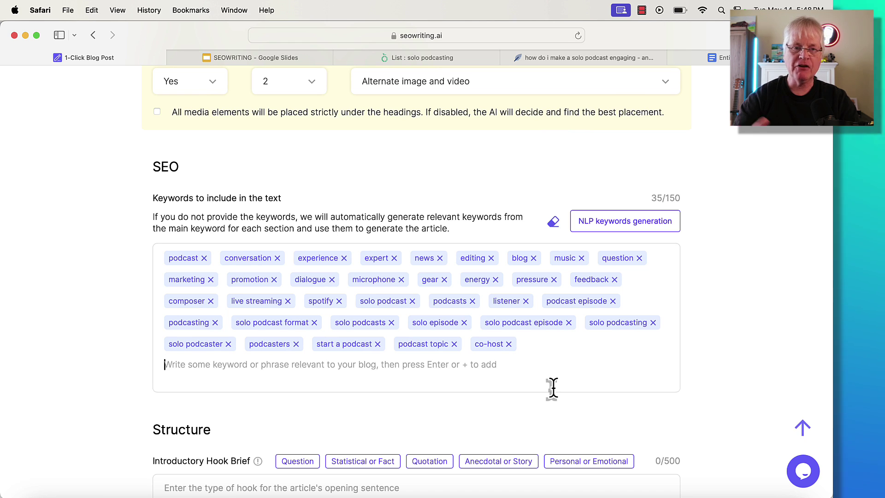
Step: Fill the Introductory Hook Brief with the Question preset and set both Key Takeaways and FAQ to No
scroll(608, 360, "down", 7)
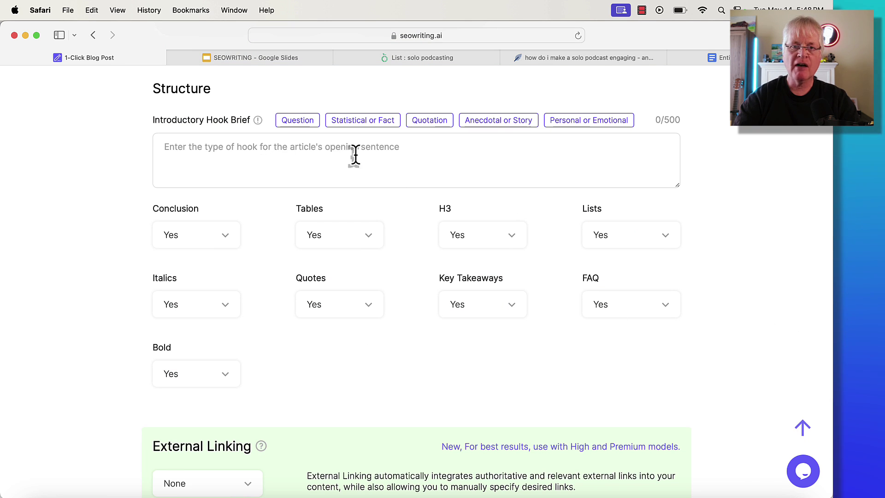
left_click(306, 121)
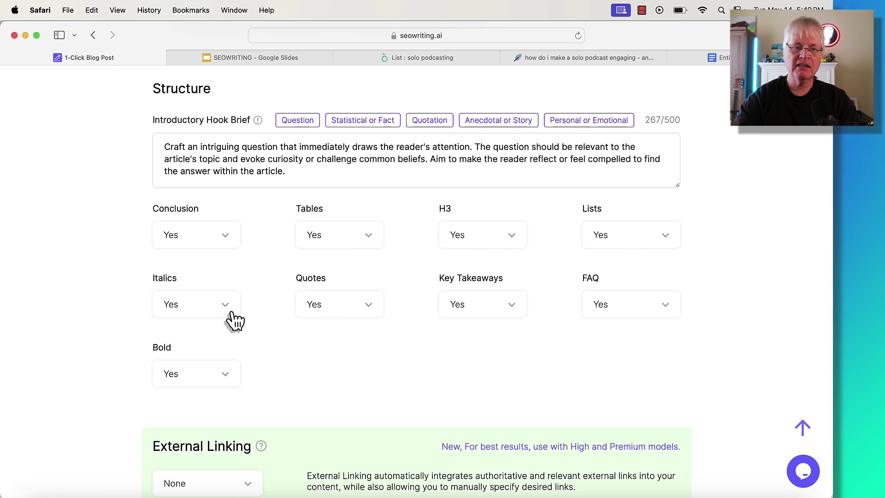
left_click(511, 312)
left_click(503, 348)
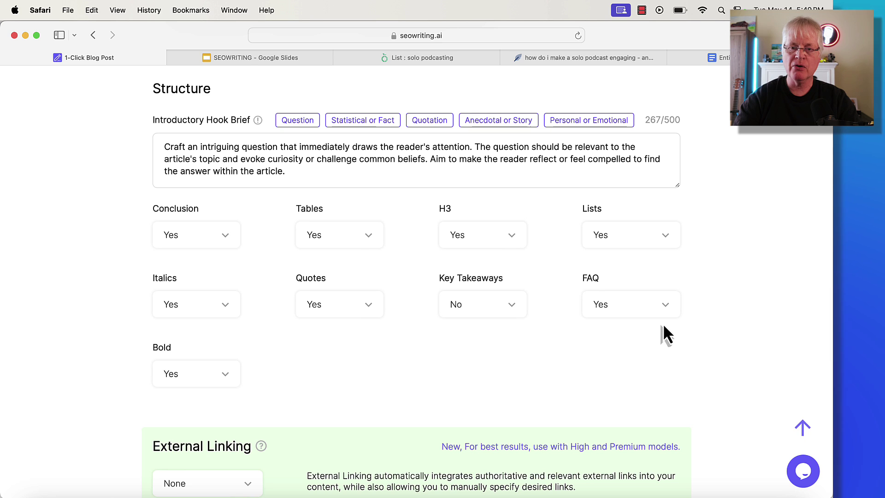
left_click(667, 305)
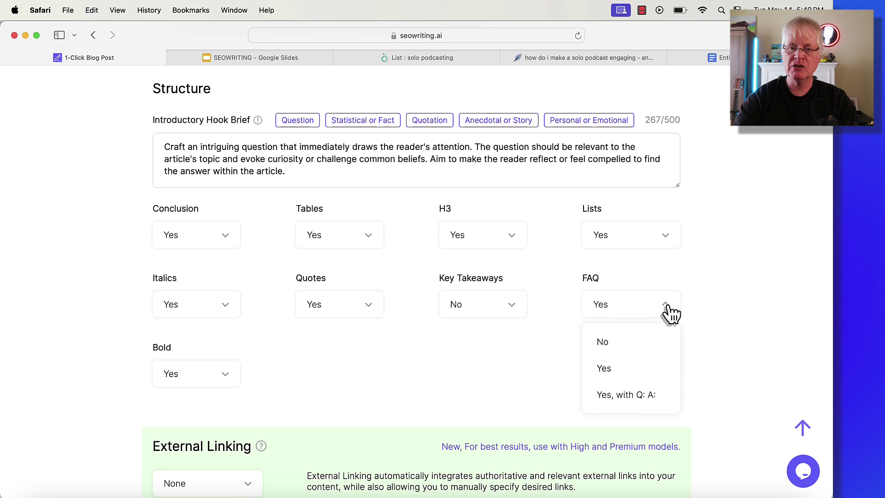
left_click(640, 346)
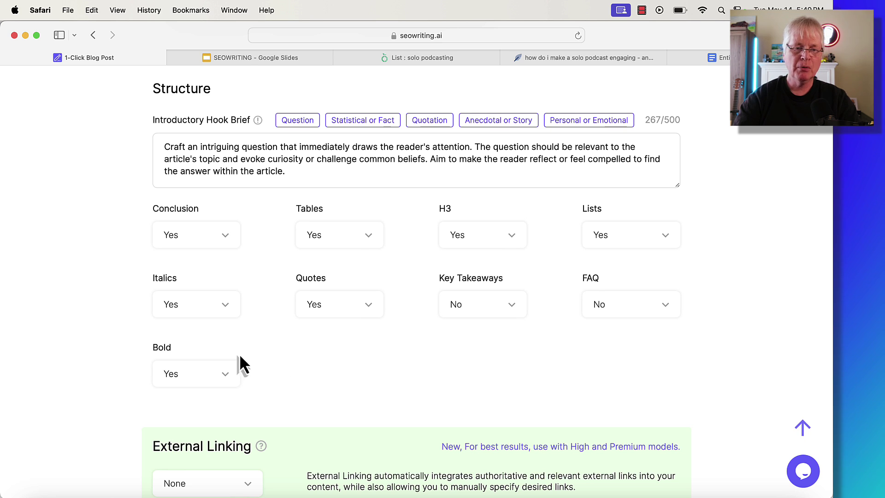
Step: Set External Linking to Automatic and choose Basic Web for Connect to Web
scroll(618, 361, "down", 1)
scroll(617, 364, "down", 7)
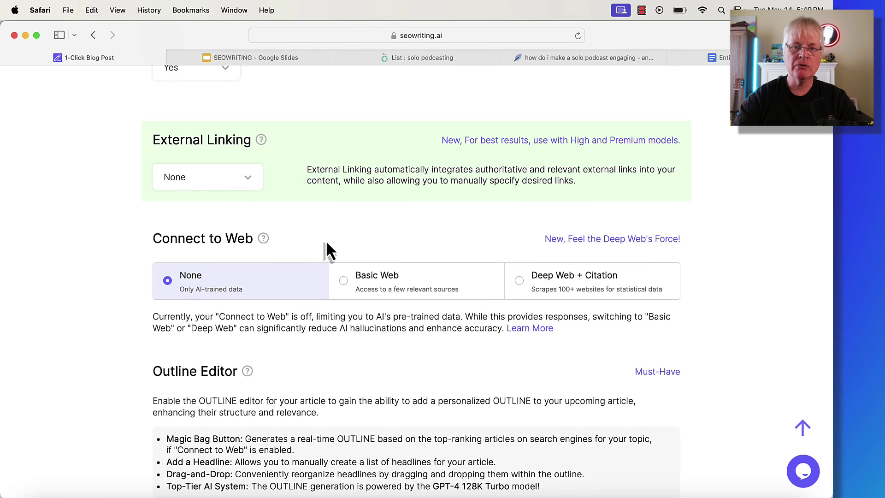
left_click(256, 176)
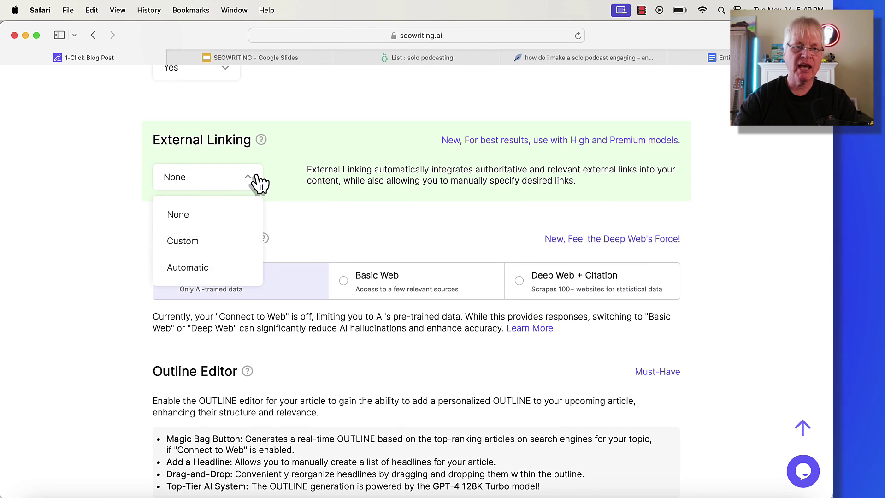
left_click(210, 277)
scroll(359, 269, "down", 3)
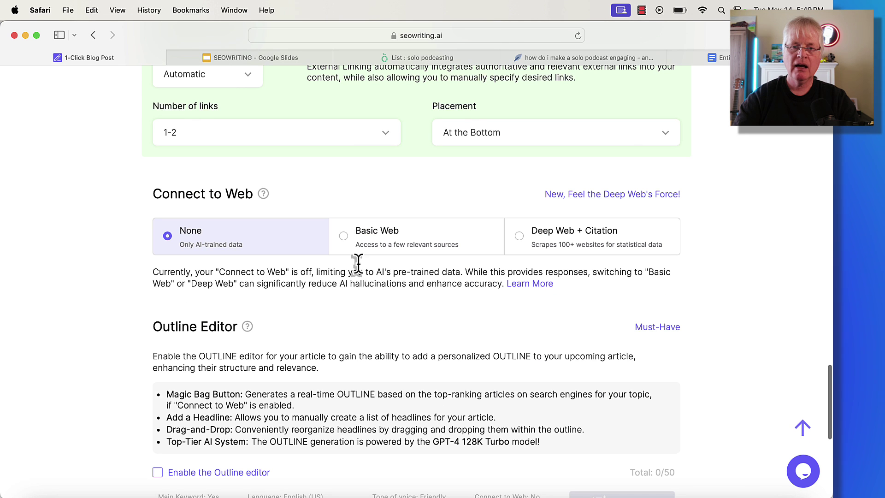
left_click(346, 240)
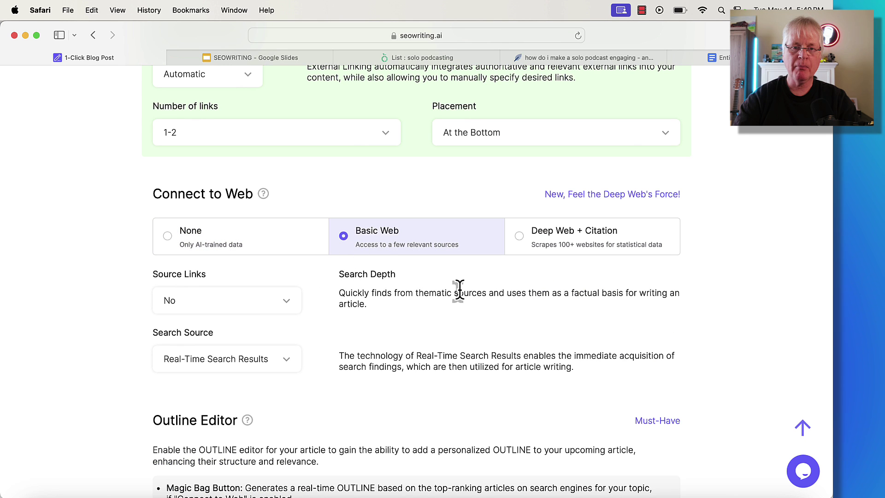
Step: Enable the Outline editor and generate the article outline with Magic bag
scroll(459, 291, "down", 1)
scroll(459, 290, "down", 3)
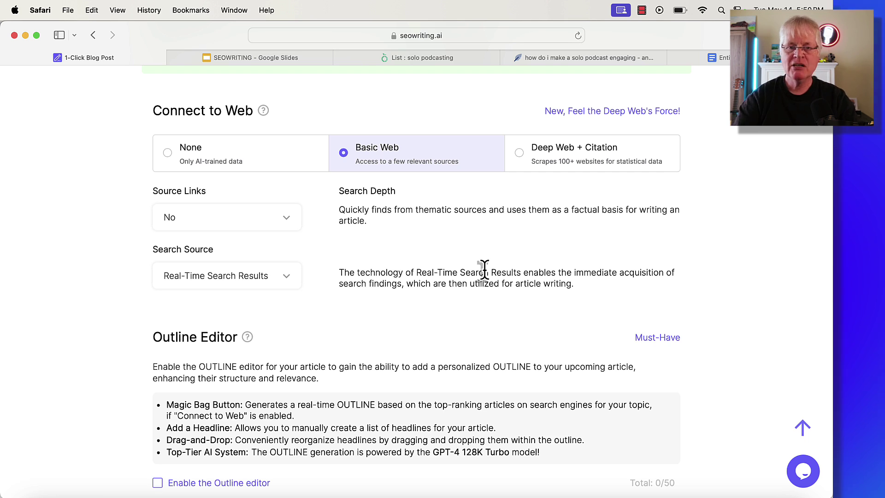
scroll(450, 318, "down", 5)
left_click(157, 282)
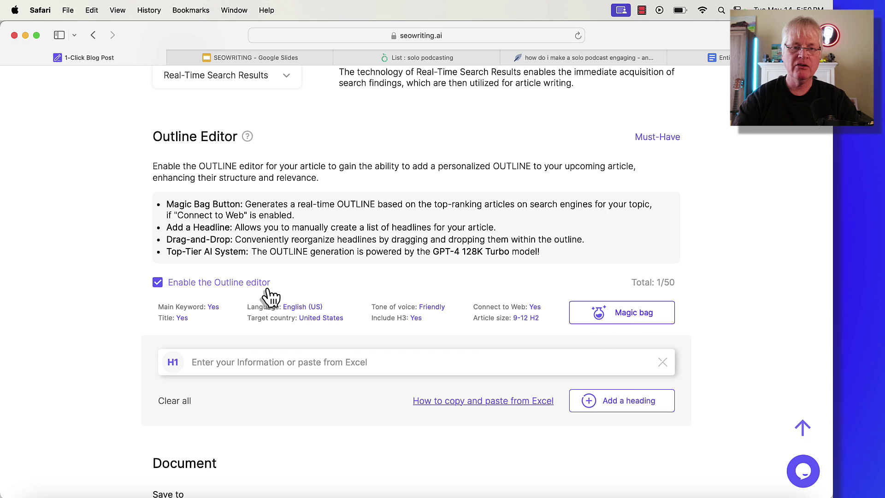
left_click(652, 315)
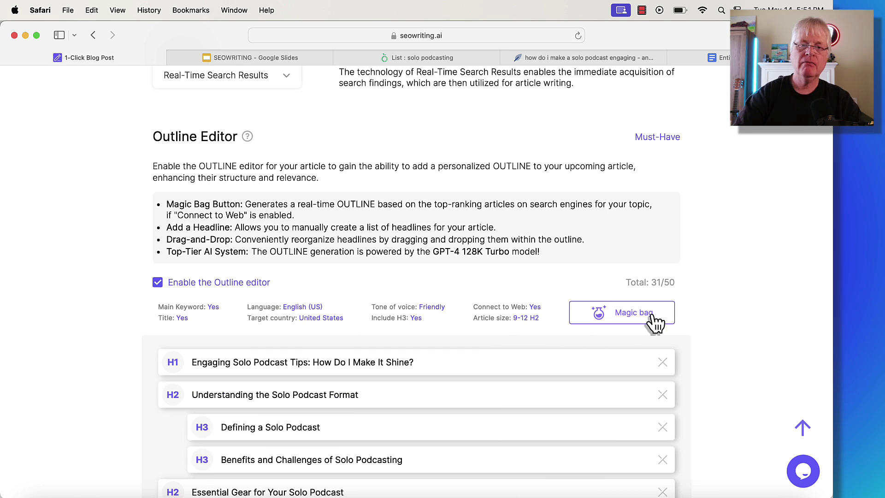
Step: Review the generated outline headings, the post's title and keyword, and the core settings
scroll(652, 318, "down", 20)
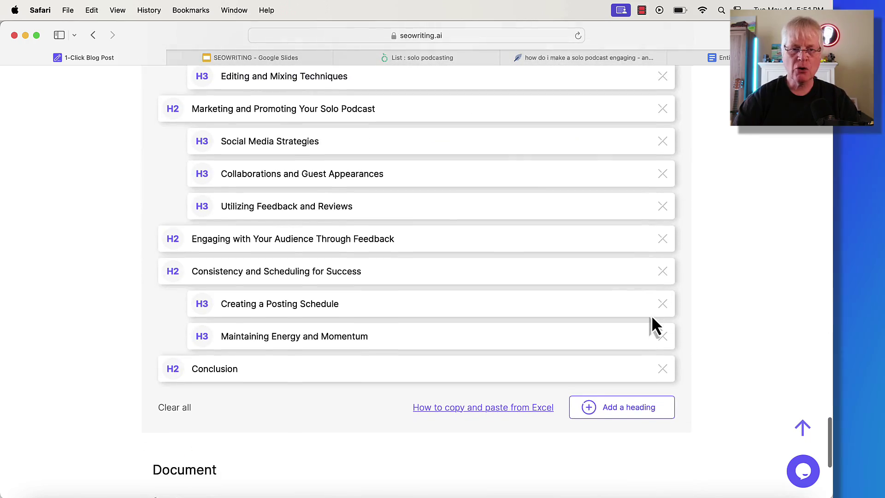
scroll(651, 317, "up", 20)
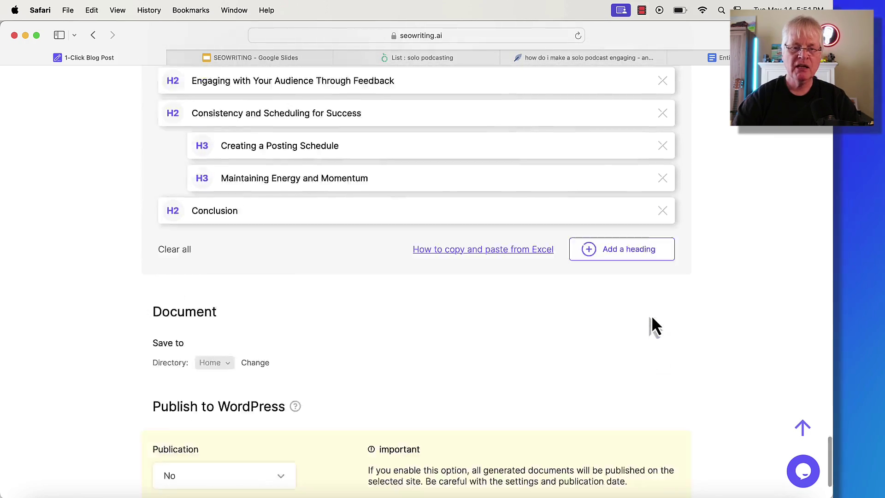
scroll(652, 317, "up", 15)
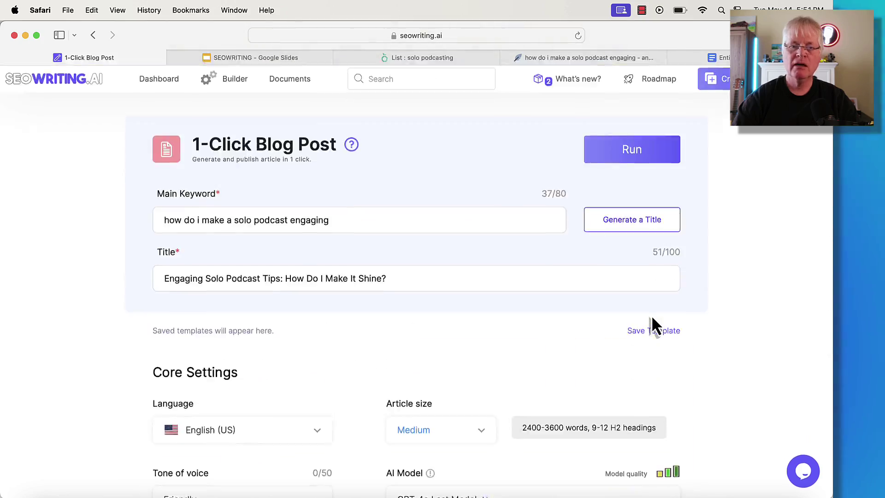
scroll(733, 349, "down", 5)
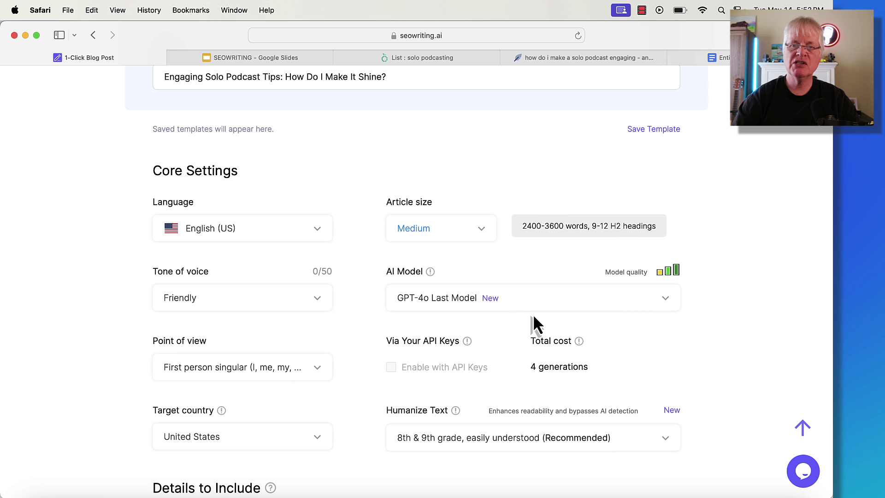
scroll(533, 314, "up", 5)
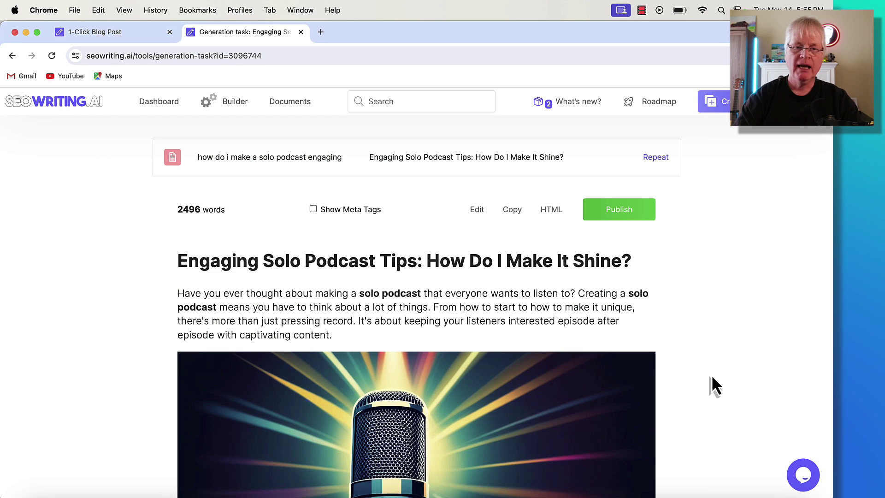
Step: Review the first half of the generated article, from the introduction through the benefits and equipment tables to the content planning section
scroll(637, 338, "down", 5)
scroll(583, 424, "down", 6)
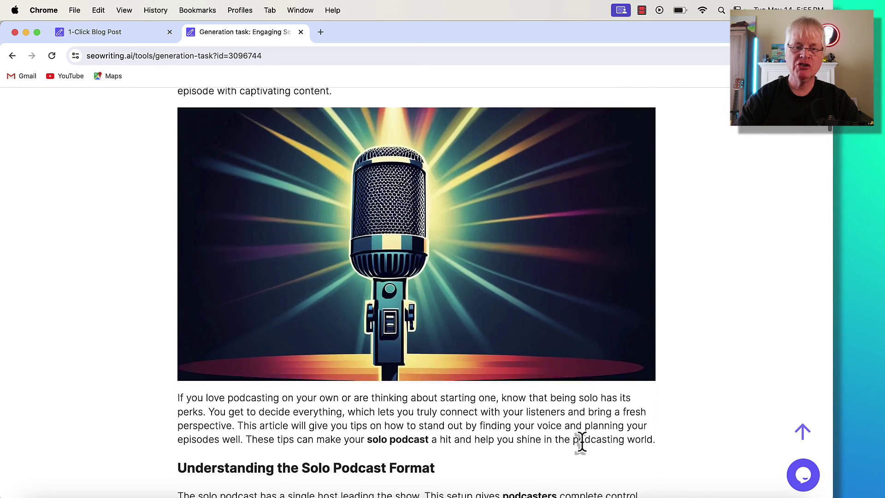
scroll(582, 444, "down", 14)
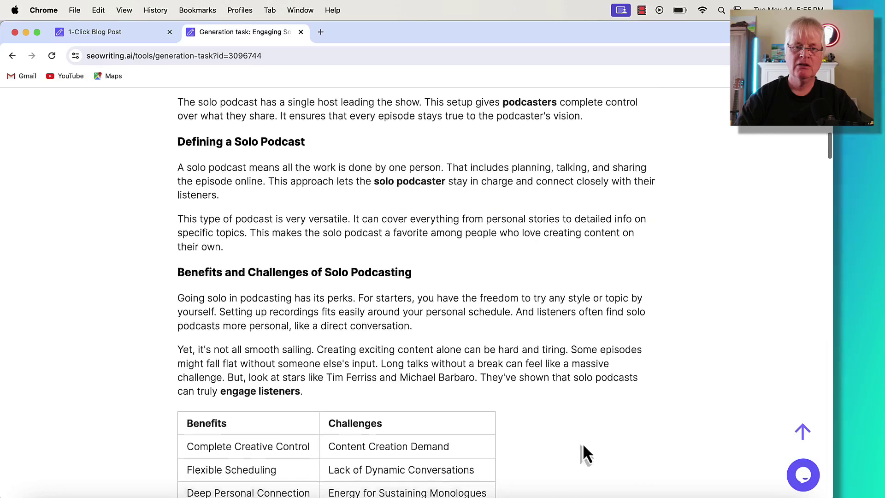
scroll(583, 454, "down", 8)
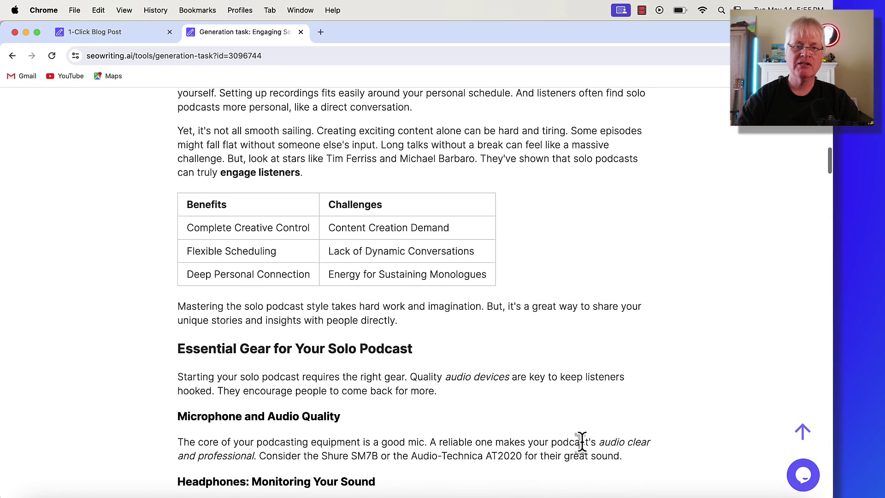
scroll(582, 444, "down", 7)
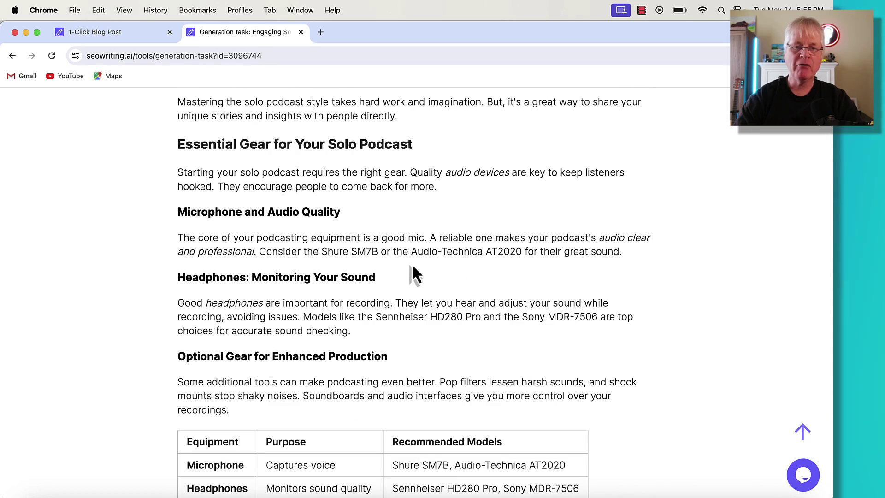
scroll(362, 277, "down", 10)
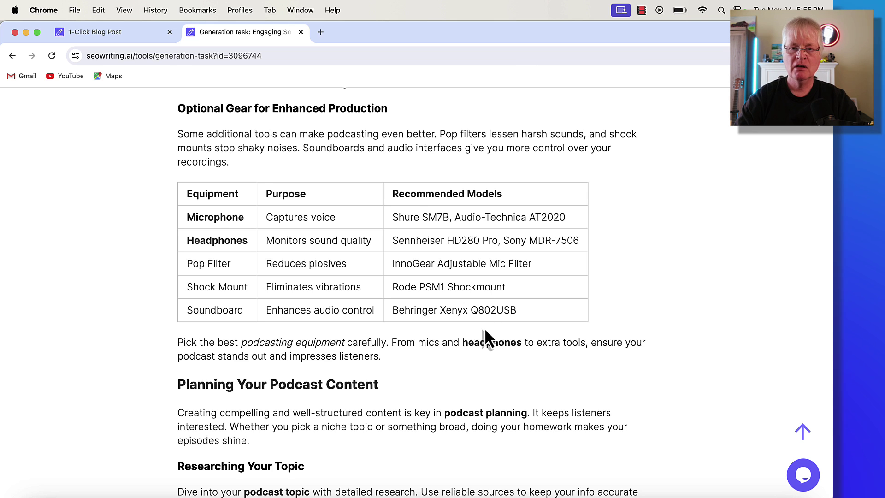
scroll(470, 366, "down", 15)
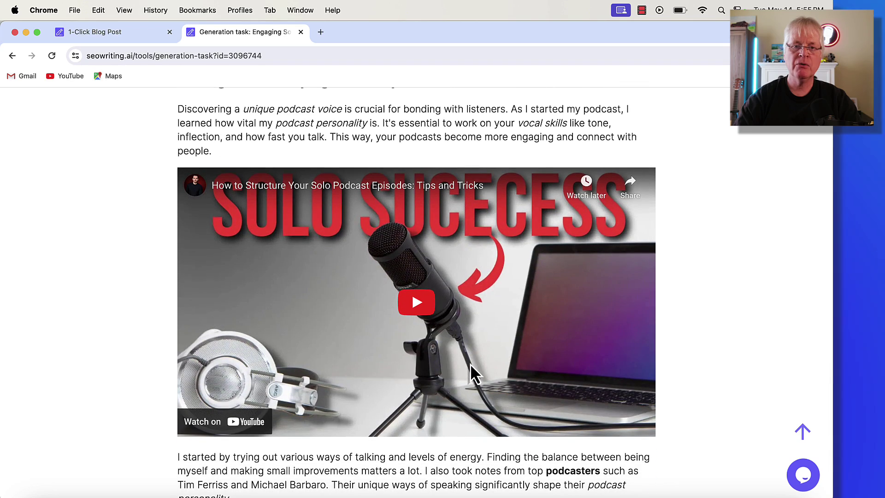
Step: Examine the rest of the article, including its embedded videos, generated images, technique table, posting schedule section and conclusion
scroll(470, 363, "down", 2)
scroll(539, 339, "down", 3)
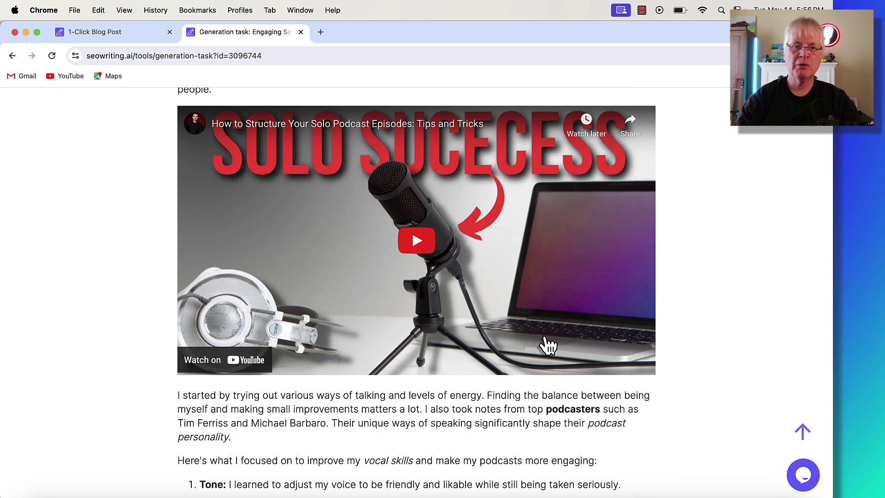
scroll(547, 345, "down", 10)
scroll(543, 334, "down", 20)
scroll(544, 341, "down", 2)
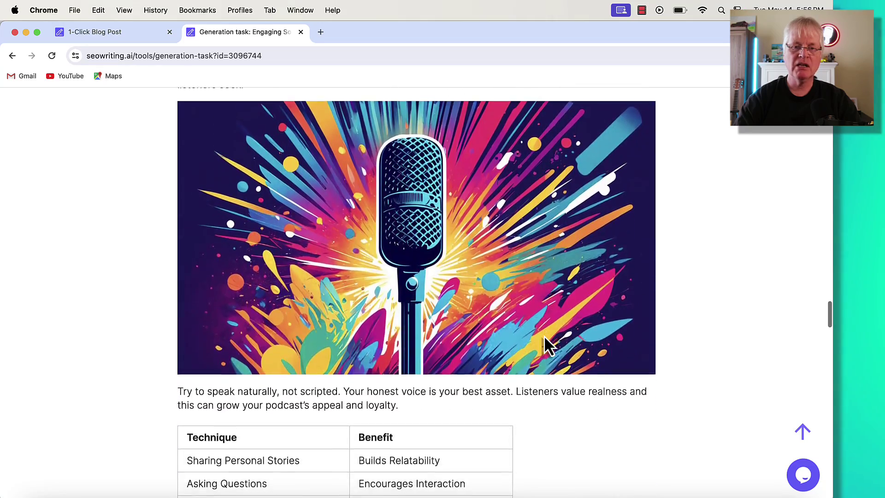
scroll(543, 338, "down", 2)
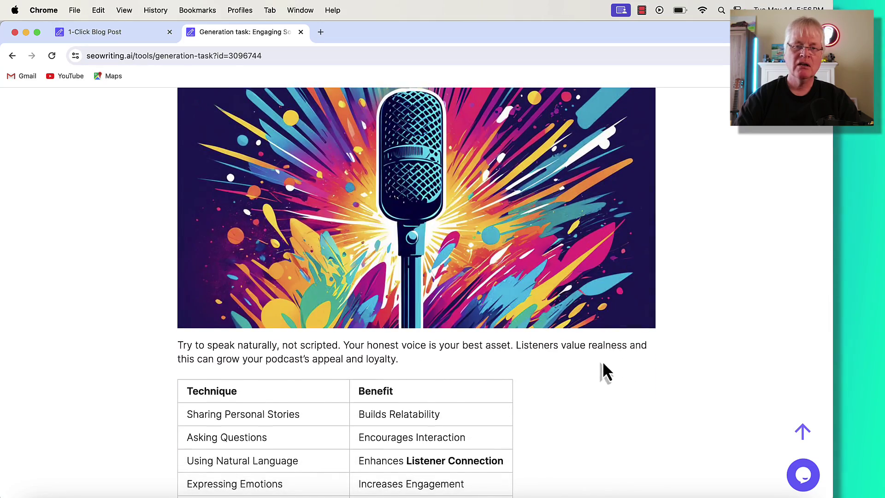
scroll(534, 411, "down", 20)
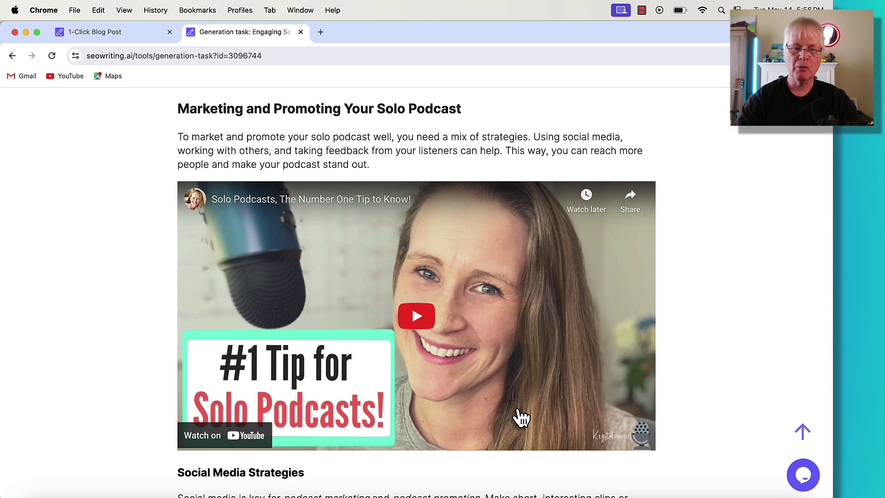
scroll(530, 416, "down", 3)
scroll(535, 417, "down", 20)
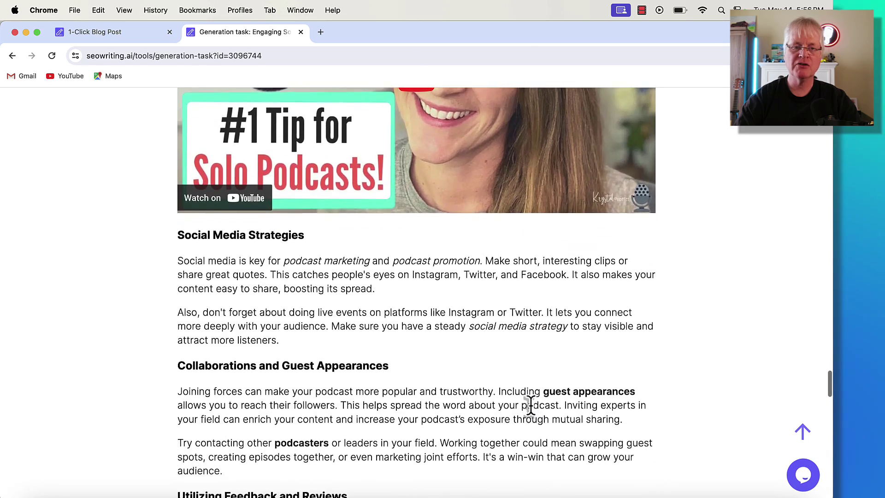
scroll(533, 410, "down", 8)
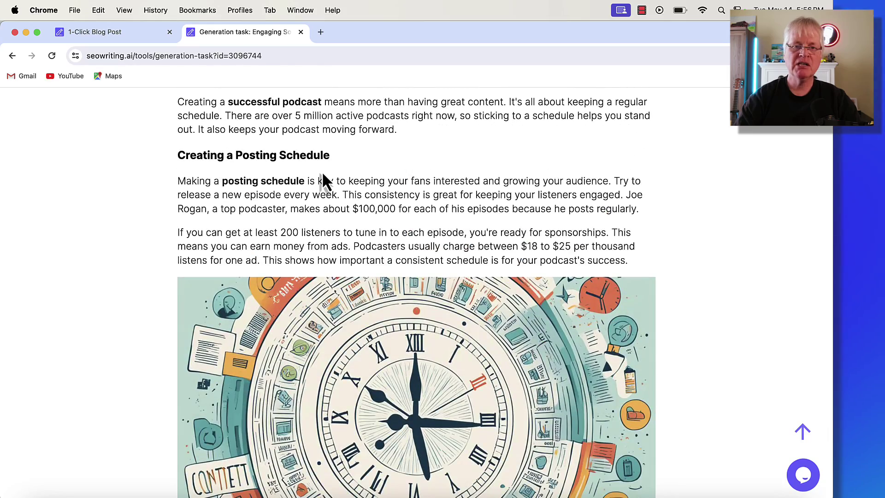
scroll(496, 304, "down", 4)
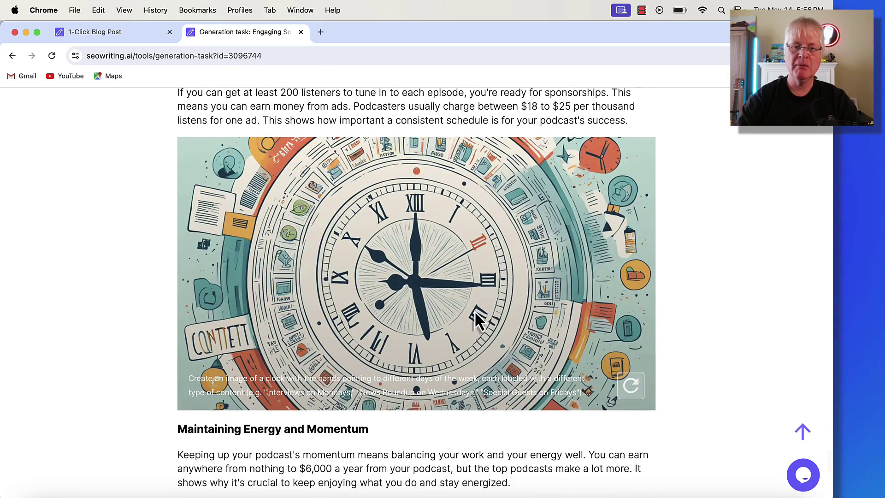
scroll(572, 306, "down", 12)
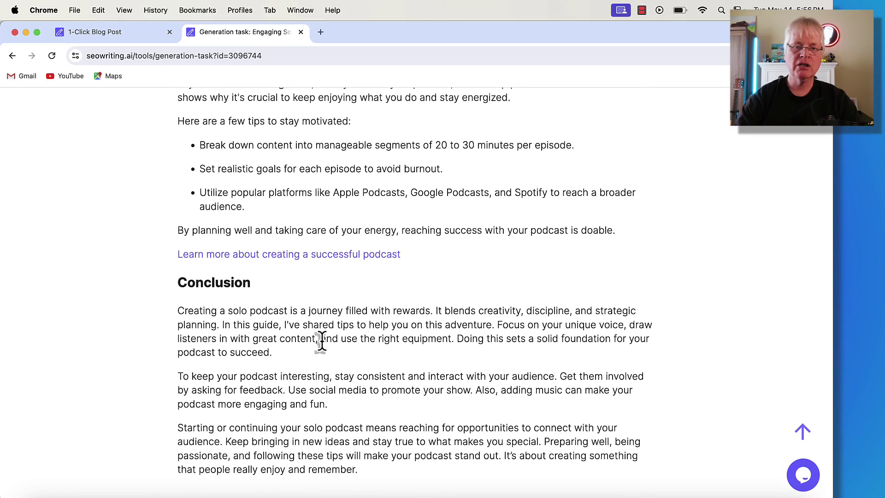
Step: Return to the article's beginning and copy the whole article to the clipboard
scroll(530, 310, "up", 20)
scroll(530, 310, "up", 20)
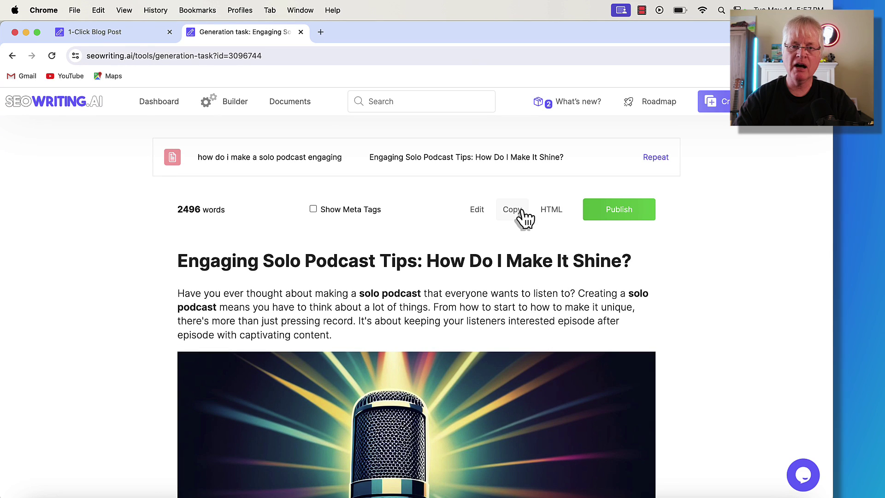
left_click(512, 212)
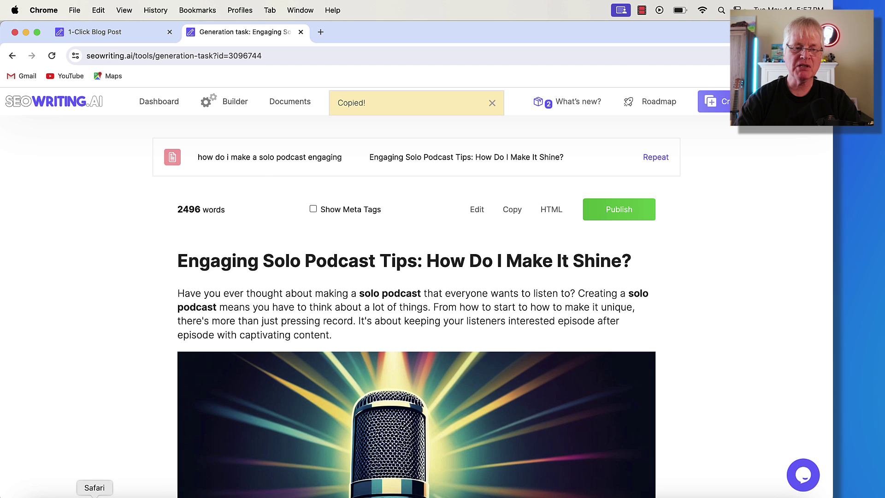
Step: Switch to Safari and check the target keyword in the LowFruits solo podcasting list
left_click(94, 496)
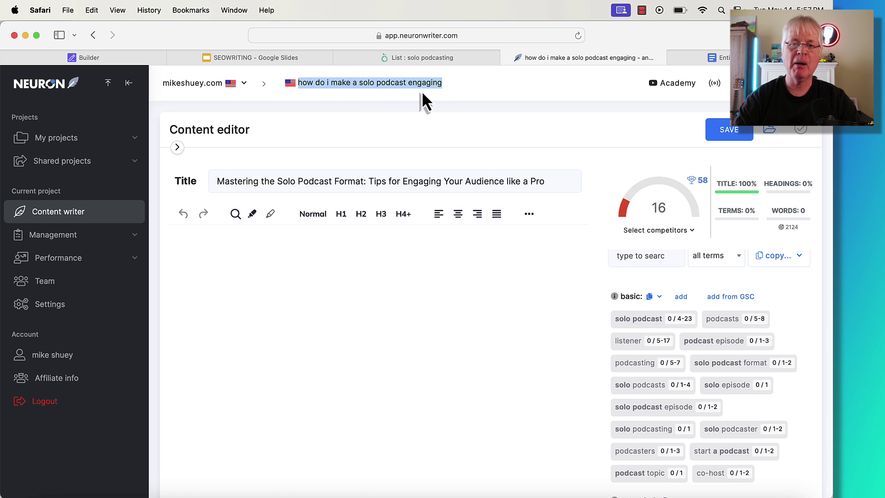
left_click(463, 59)
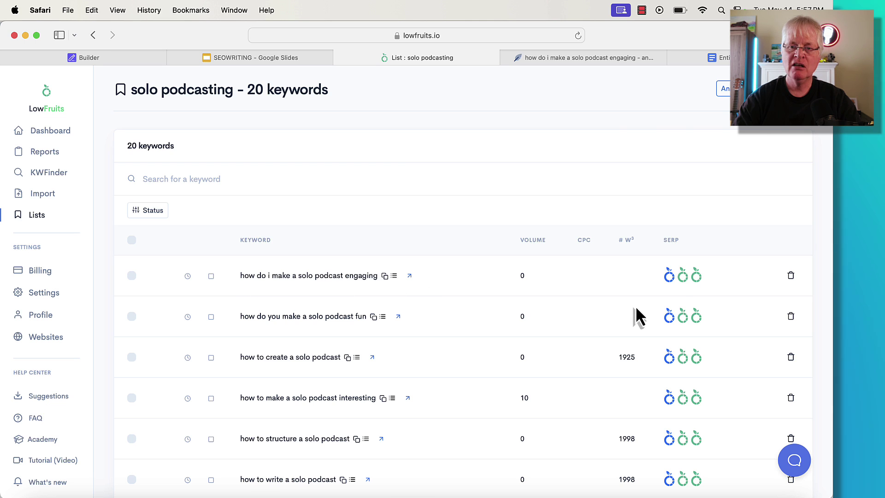
mouse_move(683, 282)
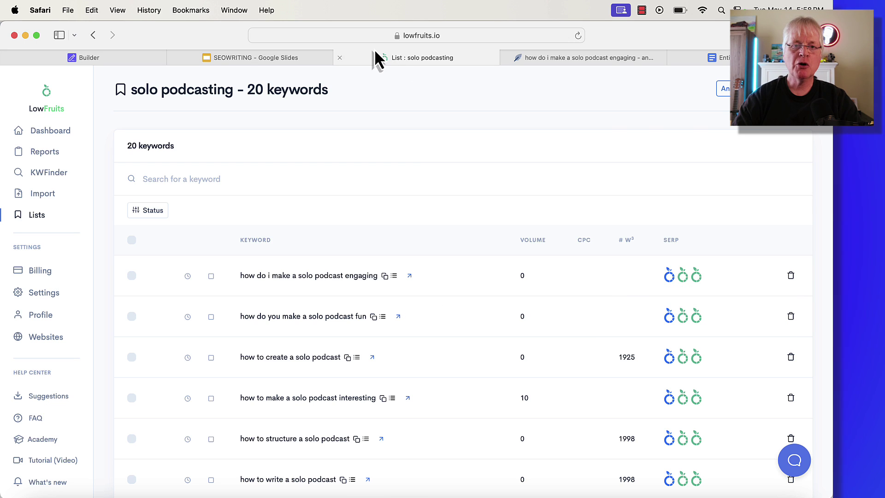
Step: Paste the copied article into the empty NeuronWriter content editor and return to its beginning
left_click(573, 59)
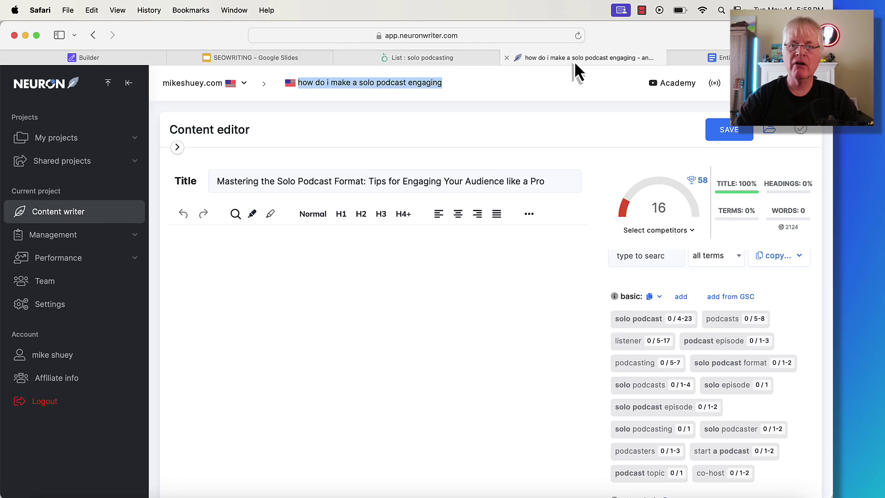
left_click(198, 271)
key("super+v")
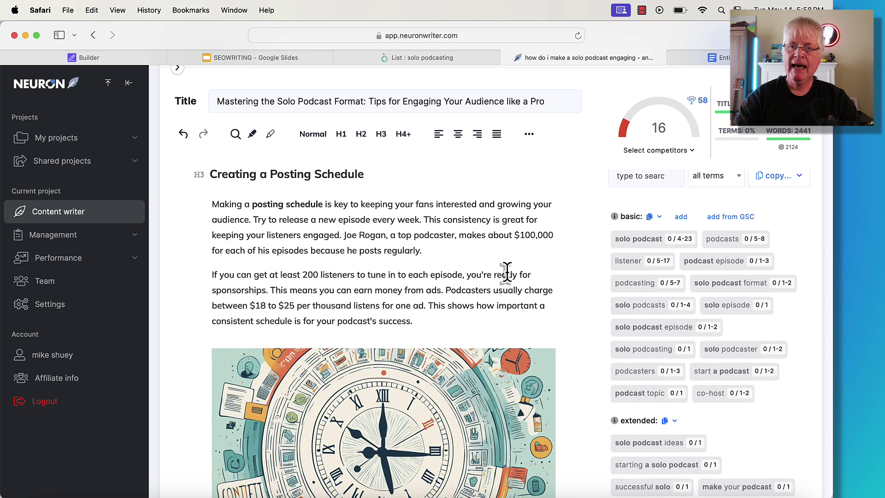
scroll(507, 271, "up", 20)
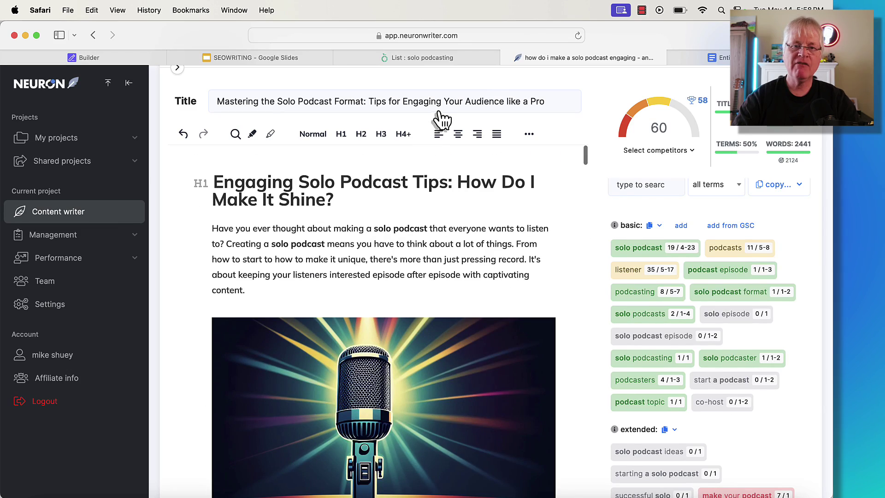
Step: Inspect the article's meta title and description, close them without changes, and check the content score against the competitors' score
left_click(439, 113)
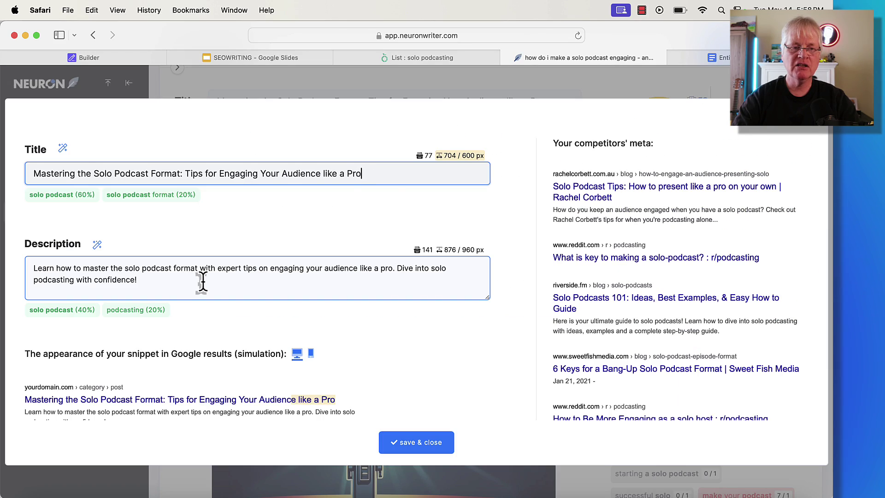
key("Escape")
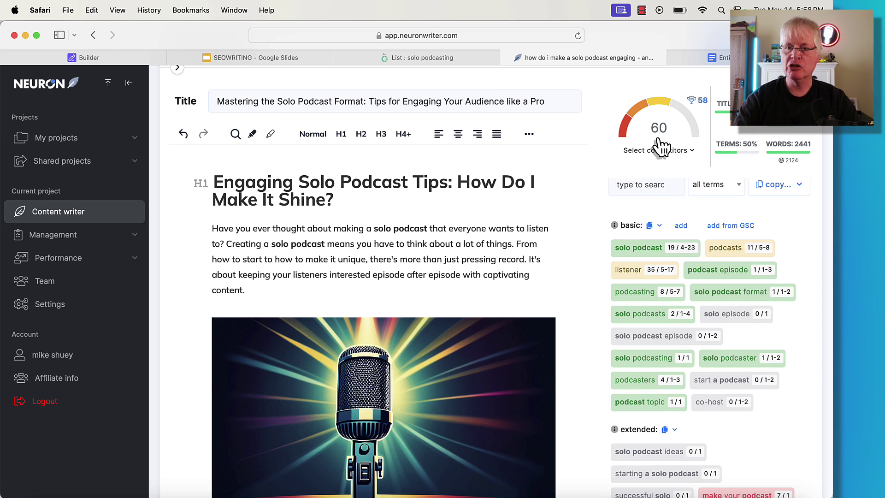
mouse_move(710, 101)
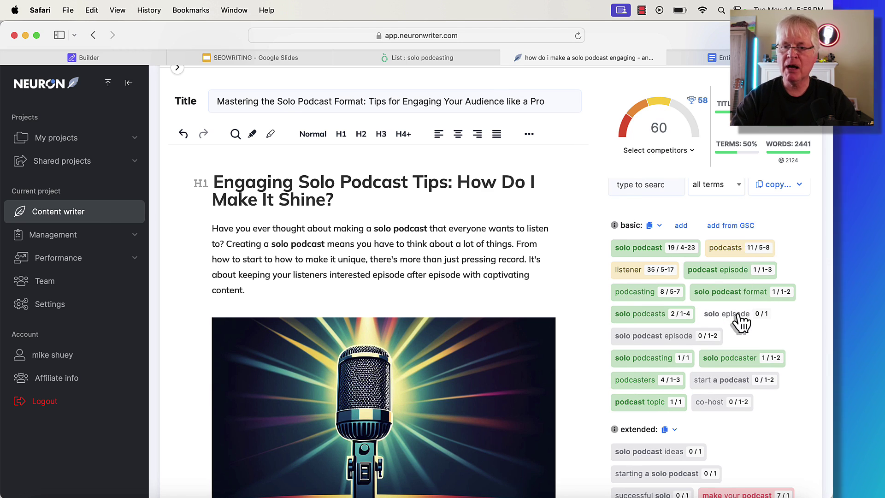
Step: Review which basic and extended terms the article uses, and display the suggested heading terms
scroll(736, 330, "down", 5)
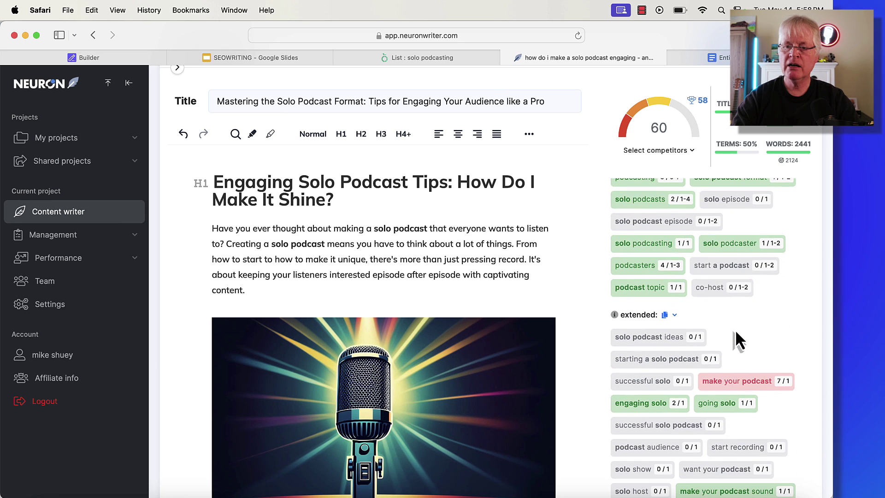
scroll(734, 330, "up", 4)
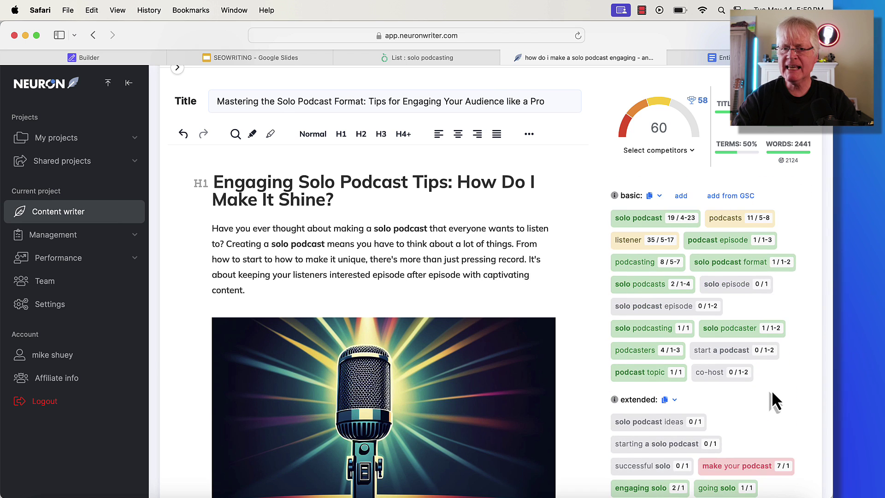
scroll(771, 392, "down", 9)
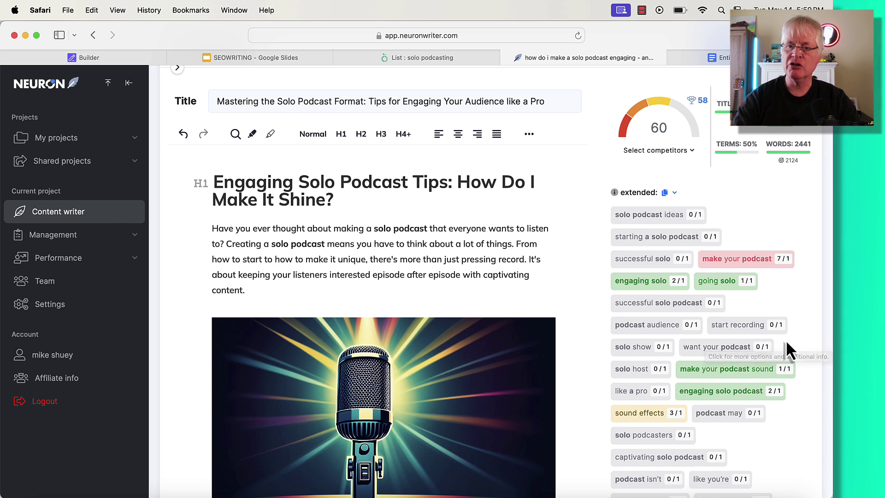
scroll(786, 342, "down", 10)
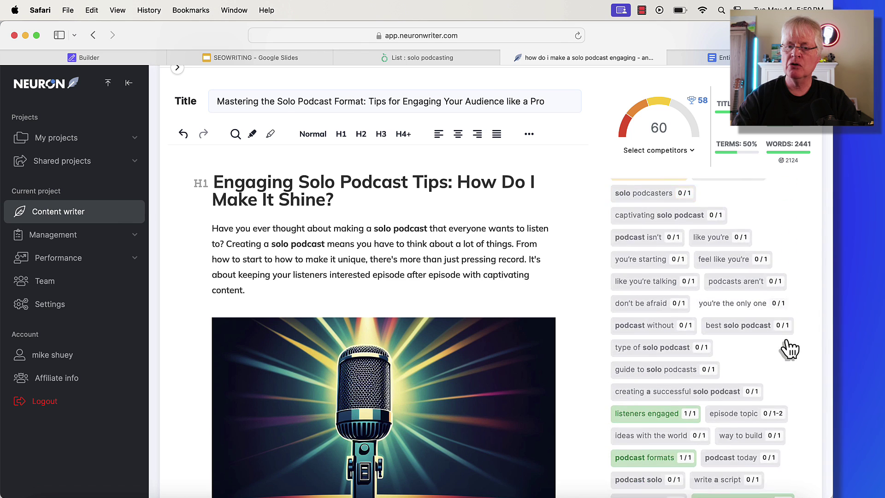
scroll(787, 346, "up", 15)
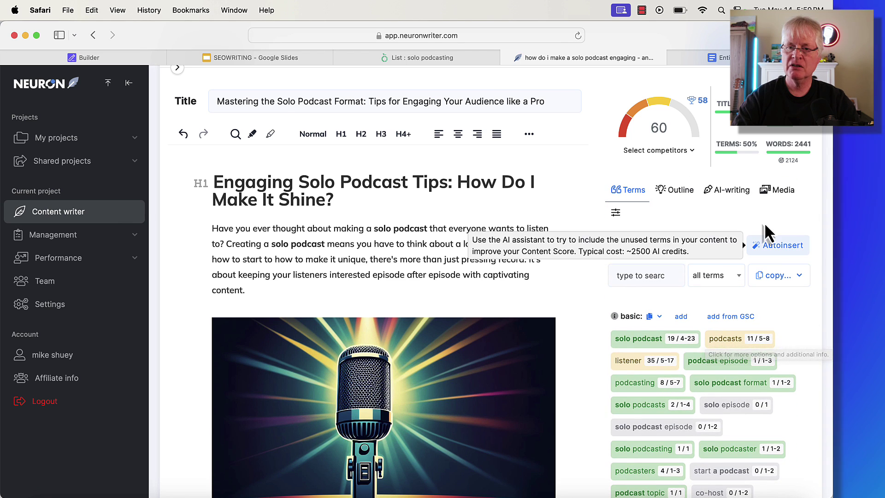
left_click(616, 248)
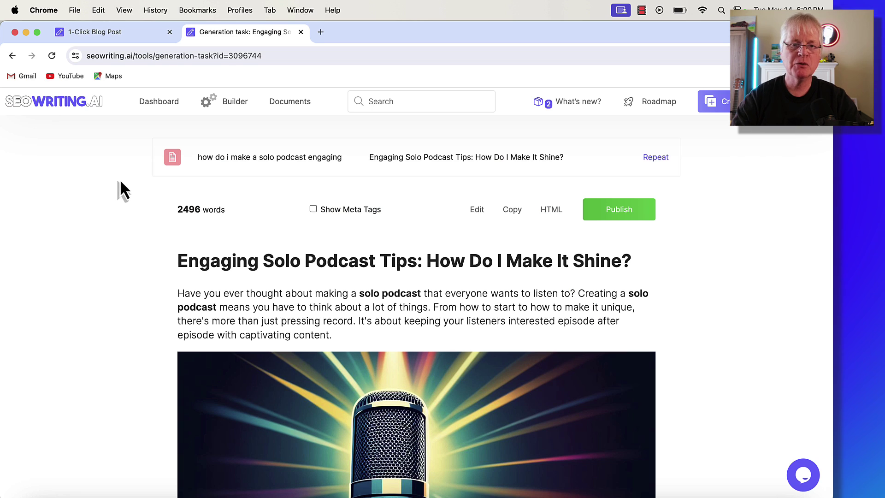
Step: Open a new 1-Click Blog Post form in SEOWRITING.AI and show the available AI Model options in Core Settings
scroll(120, 182, "down", 2)
scroll(119, 181, "up", 2)
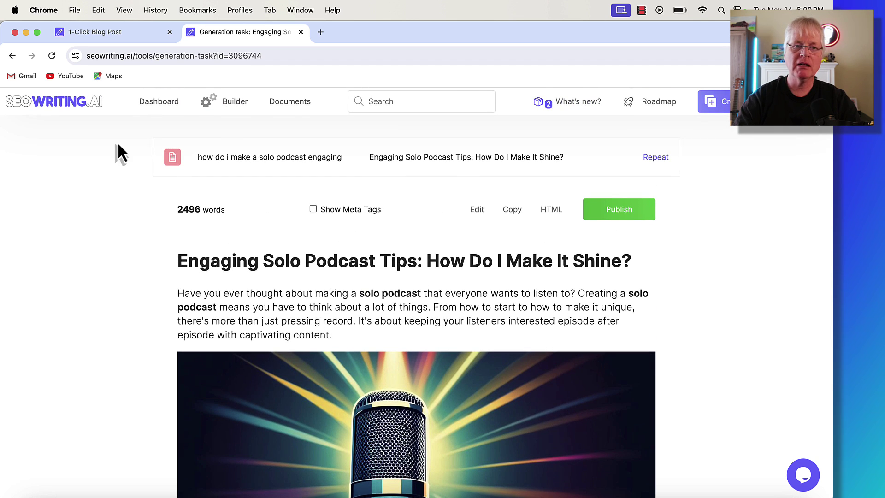
left_click(94, 102)
left_click(283, 253)
scroll(662, 353, "down", 6)
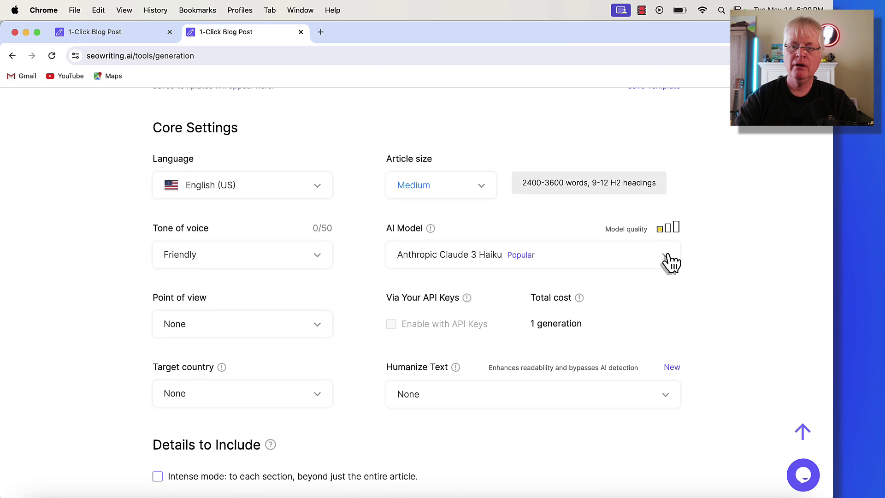
left_click(671, 261)
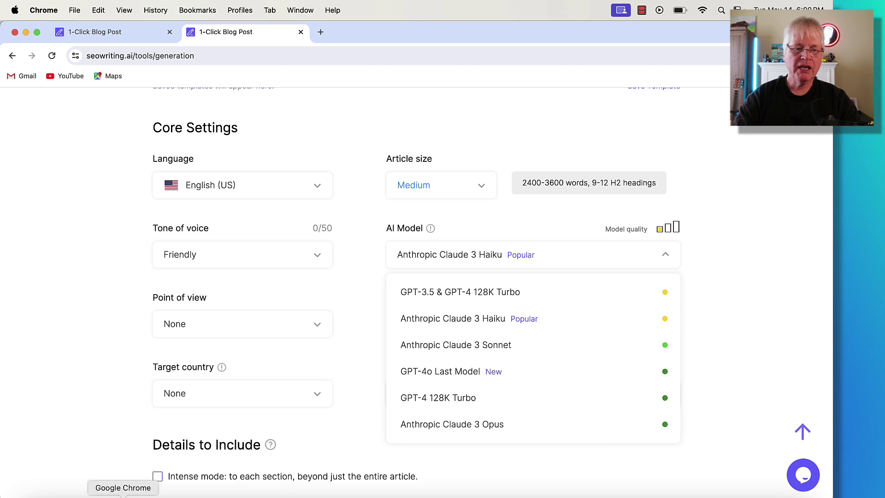
Step: Switch to Safari and view the cost-per-article comparison of language models in the SEOWRITING Google Slides presentation
left_click(95, 496)
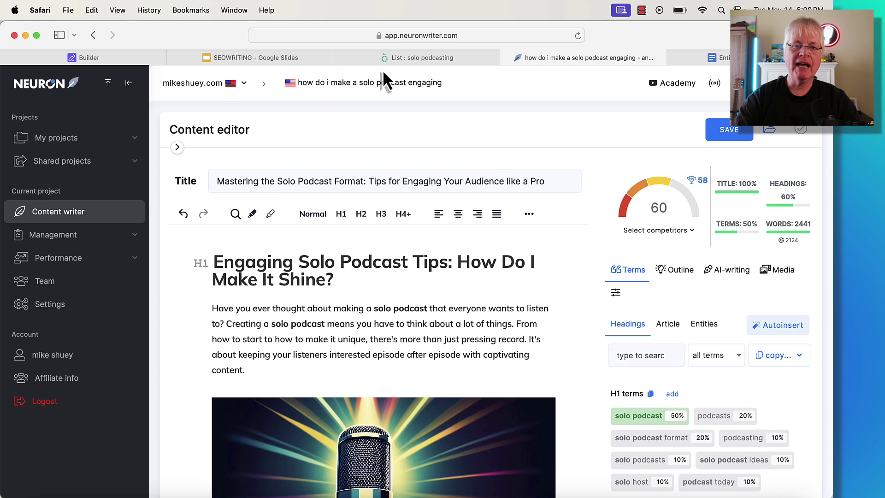
left_click(309, 59)
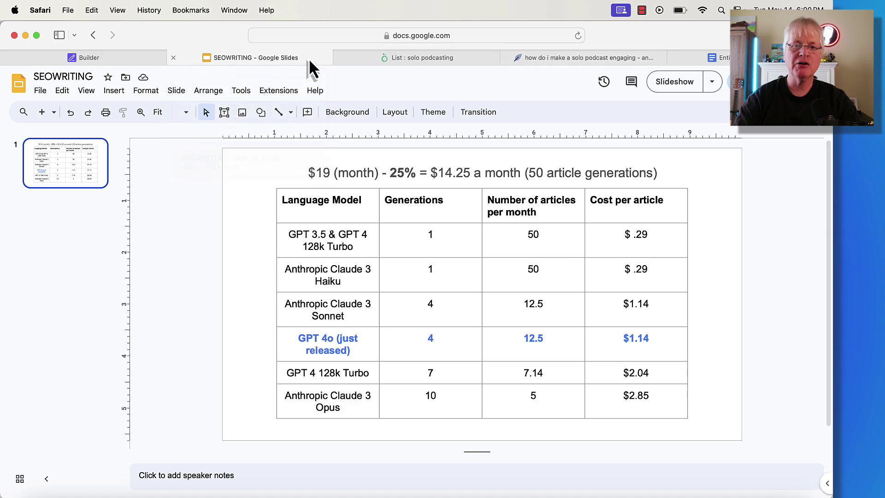